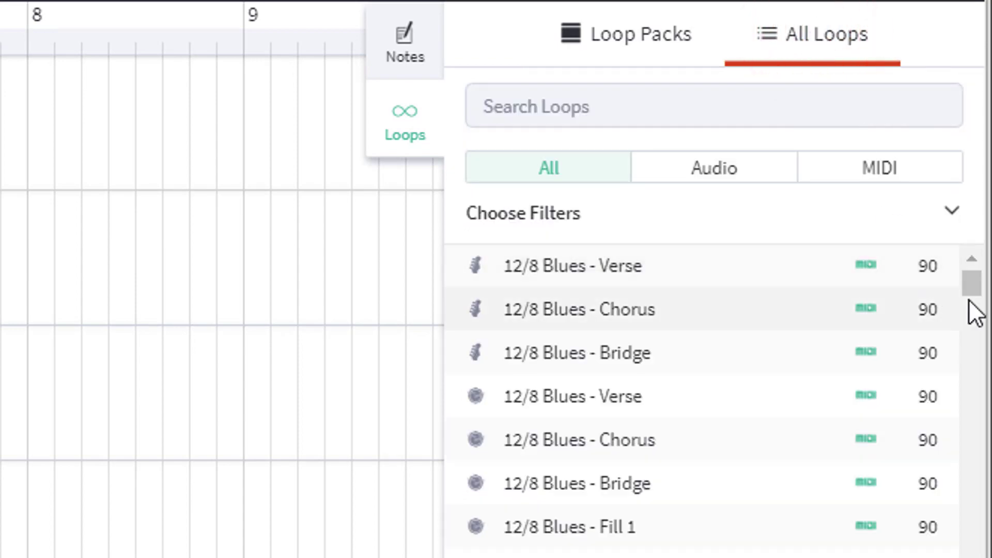
- Browse the loops filtered by the Blues genre, and reset the filter
{"action": "left_click_drag", "start_coordinate": [976, 284], "coordinate": [969, 262]}
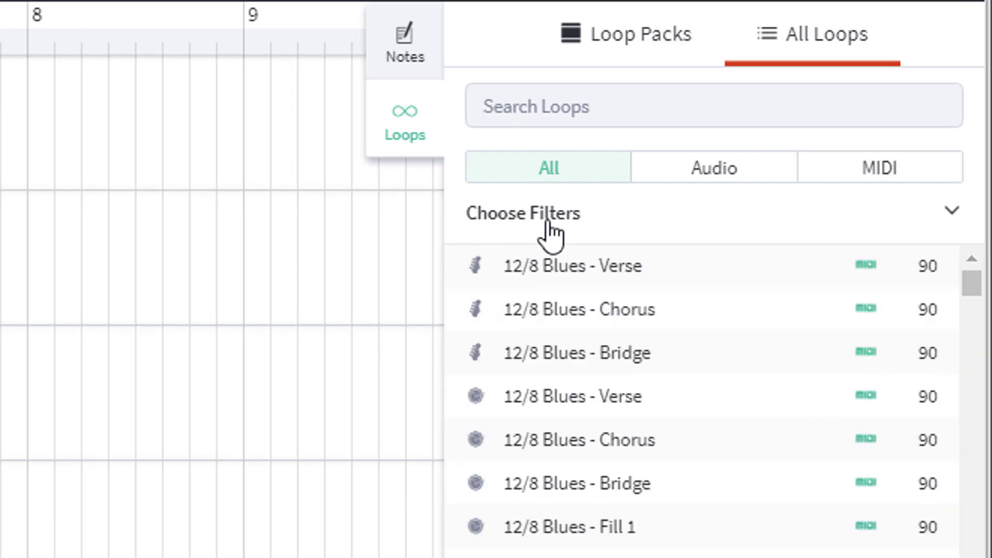
{"action": "left_click", "coordinate": [953, 213]}
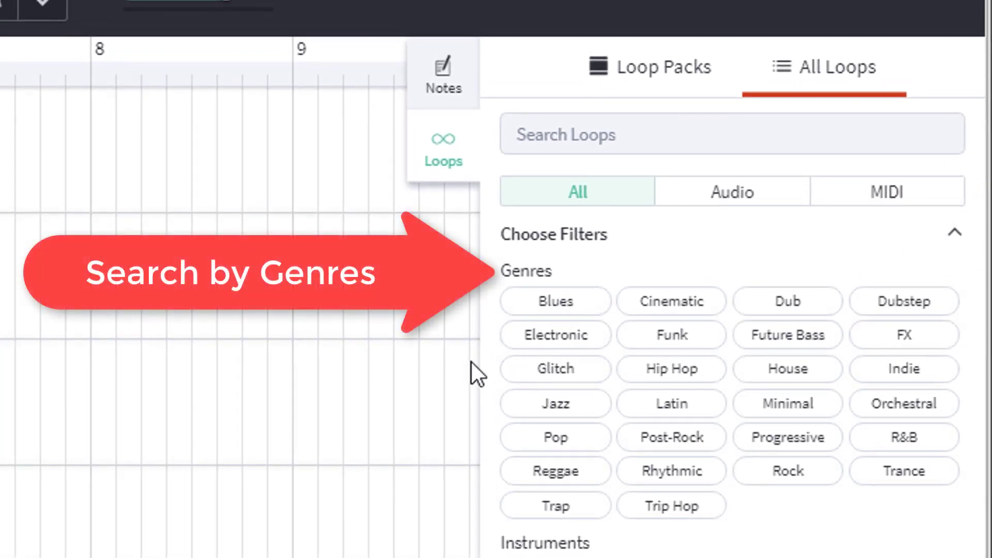
{"action": "left_click", "coordinate": [566, 310]}
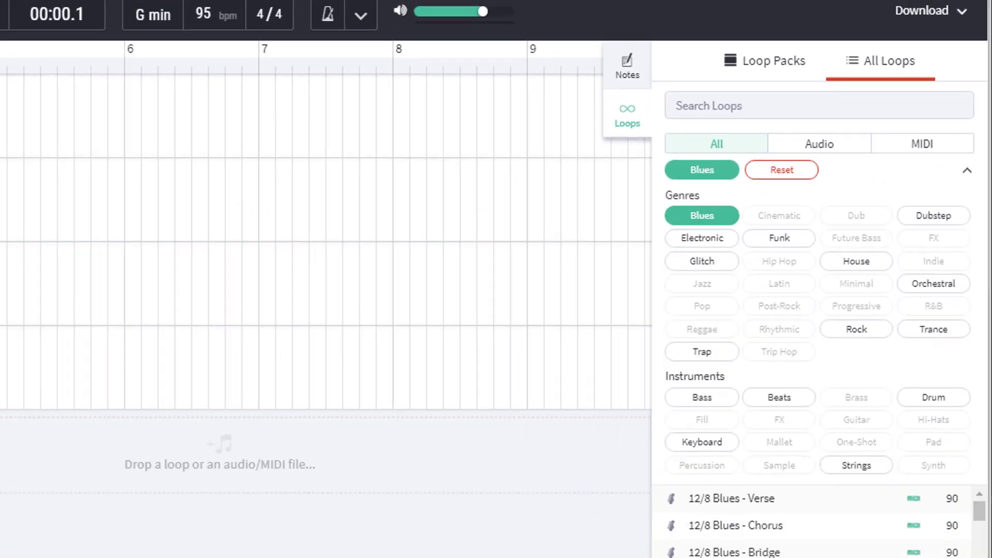
{"action": "left_click_drag", "start_coordinate": [980, 515], "coordinate": [986, 557]}
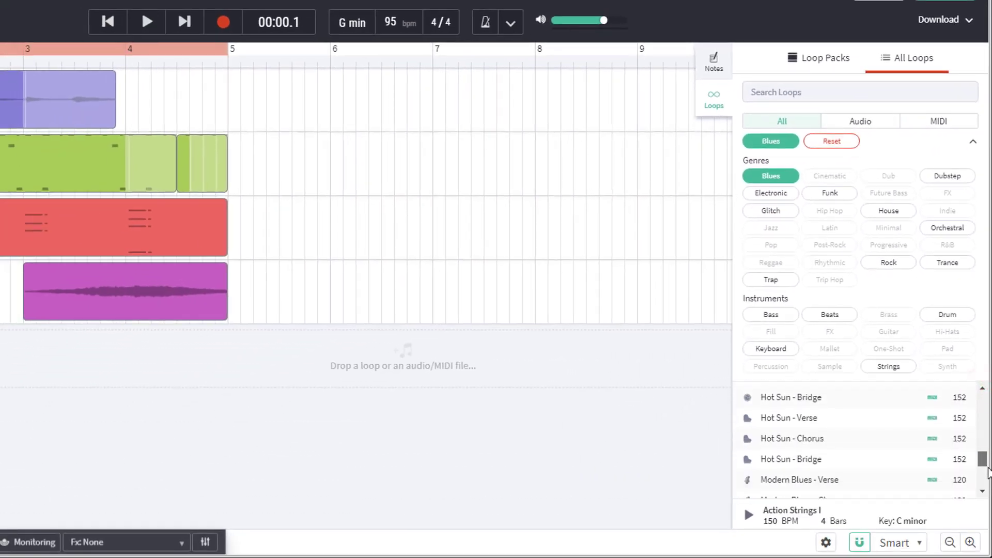
{"action": "scroll", "coordinate": [858, 445], "scroll_direction": "up", "scroll_amount": 10}
{"action": "left_click", "coordinate": [851, 148]}
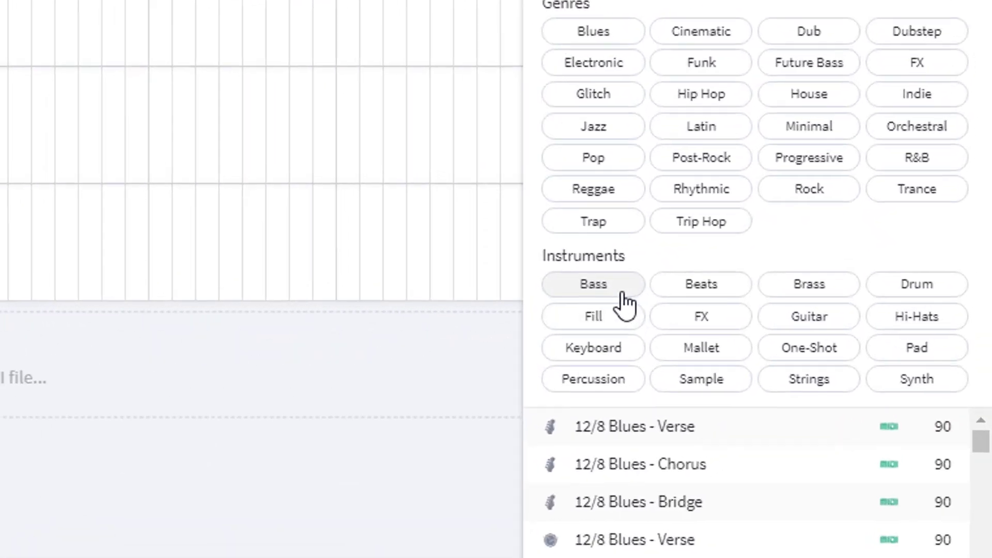
- Browse the loops filtered by the Bass instrument, and reset the filter
{"action": "left_click", "coordinate": [833, 302]}
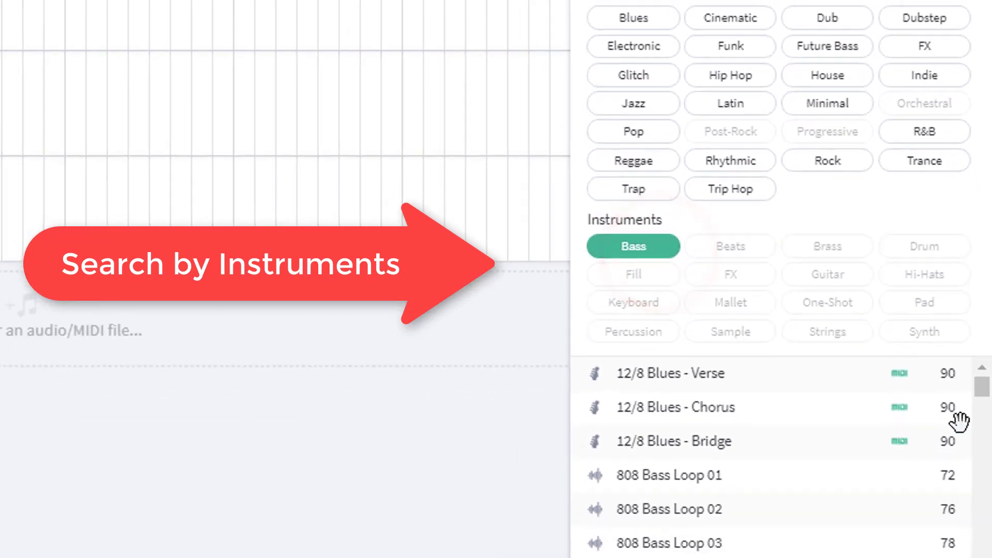
{"action": "left_click_drag", "start_coordinate": [980, 454], "coordinate": [989, 489]}
{"action": "mouse_move", "coordinate": [990, 348]}
{"action": "left_mouse_down"}
{"action": "mouse_move", "coordinate": [989, 373]}
{"action": "mouse_move", "coordinate": [986, 337]}
{"action": "left_mouse_up"}
{"action": "left_click", "coordinate": [790, 28]}
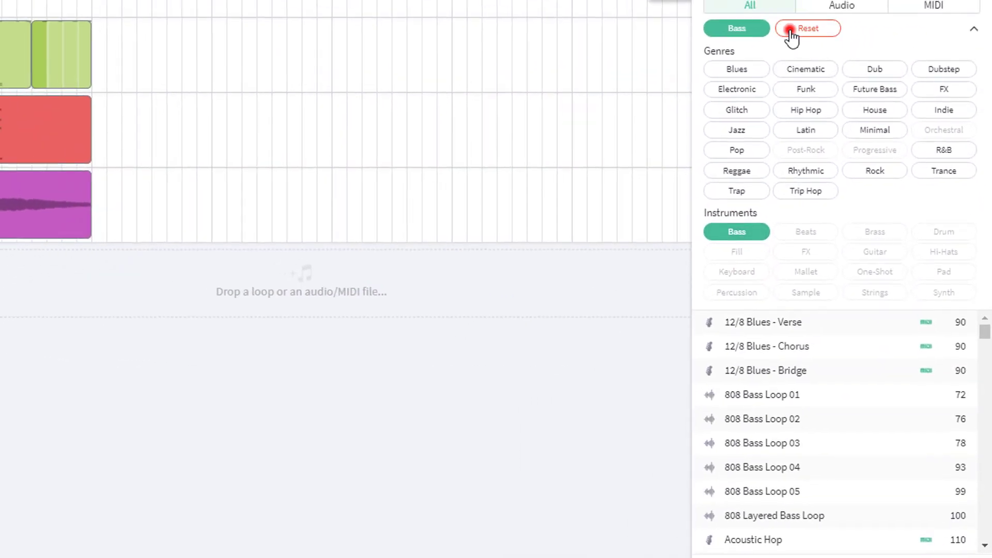
- Preview the 6S Vocal Chop loop under the FX instrument filter, and reset the filter
{"action": "left_click", "coordinate": [826, 252]}
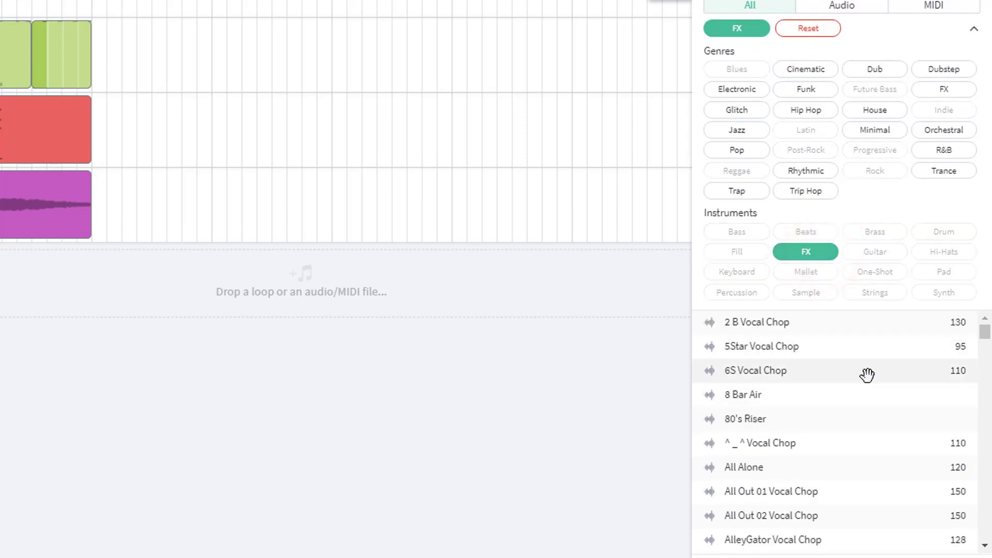
{"action": "mouse_move", "coordinate": [985, 333]}
{"action": "left_mouse_down"}
{"action": "mouse_move", "coordinate": [990, 411]}
{"action": "mouse_move", "coordinate": [986, 336]}
{"action": "left_mouse_up"}
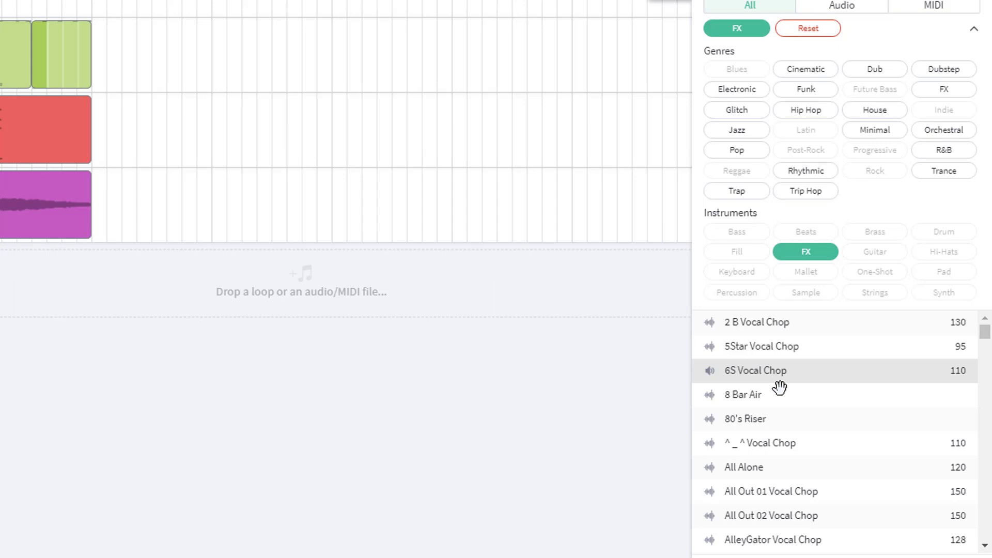
{"action": "left_click", "coordinate": [827, 28]}
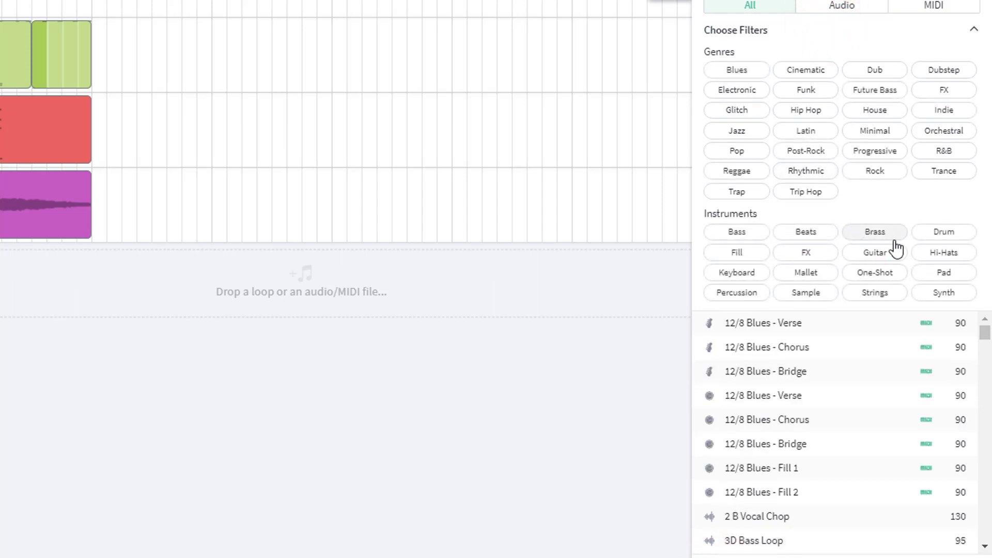
- Preview the 80's Thin Shred Lead 01 loop under the Guitar instrument filter, and reset the filter
{"action": "left_click", "coordinate": [878, 253]}
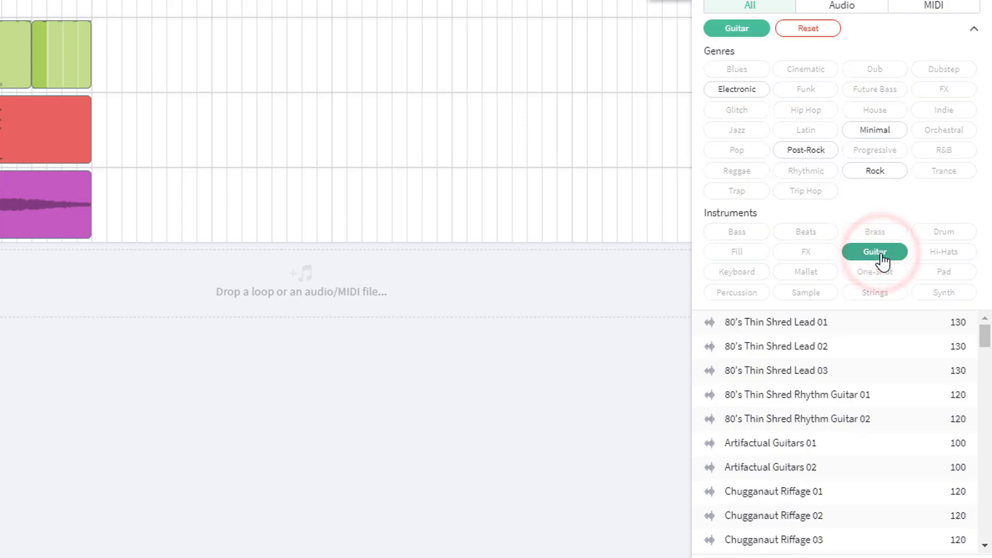
{"action": "left_click", "coordinate": [797, 324]}
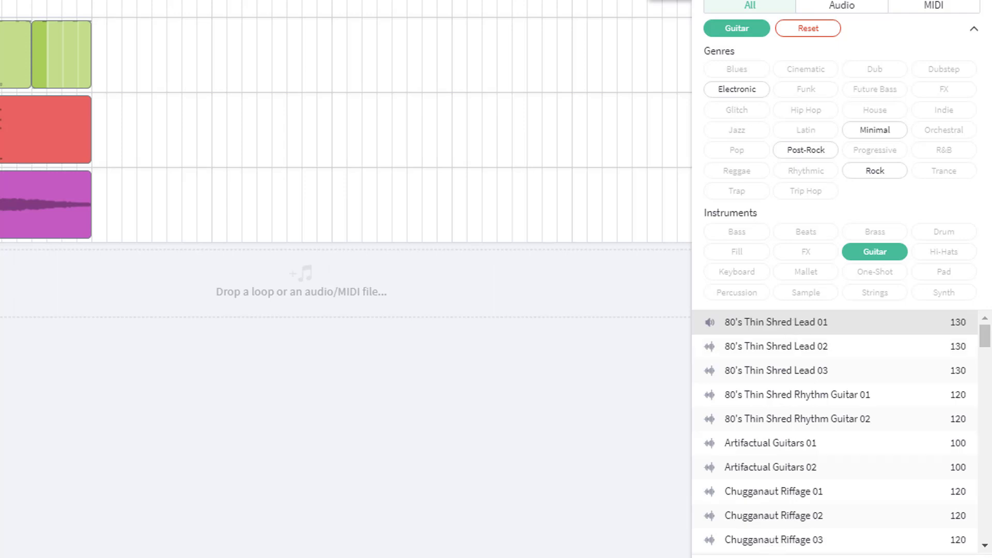
{"action": "left_click", "coordinate": [834, 28]}
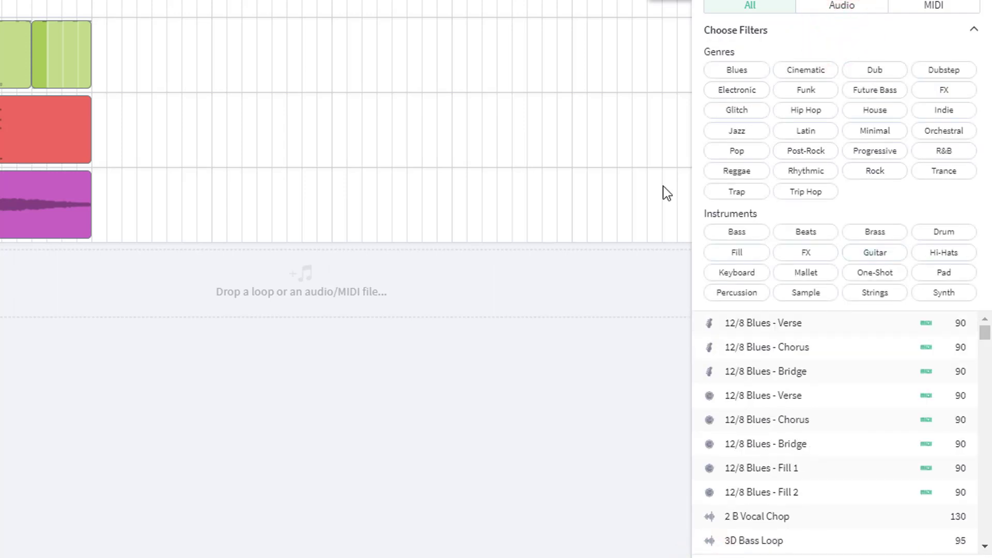
- Preview the Bad Beat loop under the combined R&B genre and Beats instrument filters, and reset the filters
{"action": "left_click", "coordinate": [960, 153]}
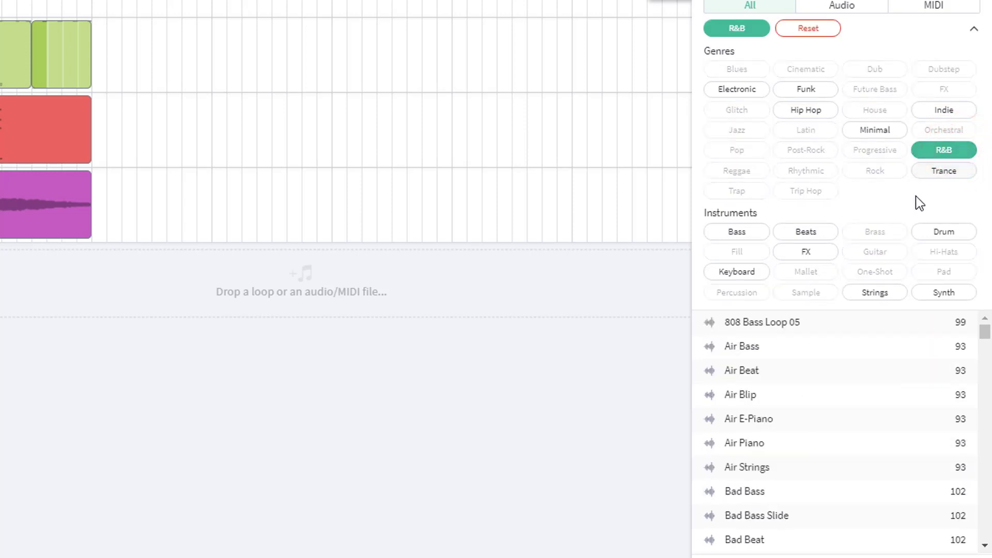
{"action": "left_click", "coordinate": [816, 231]}
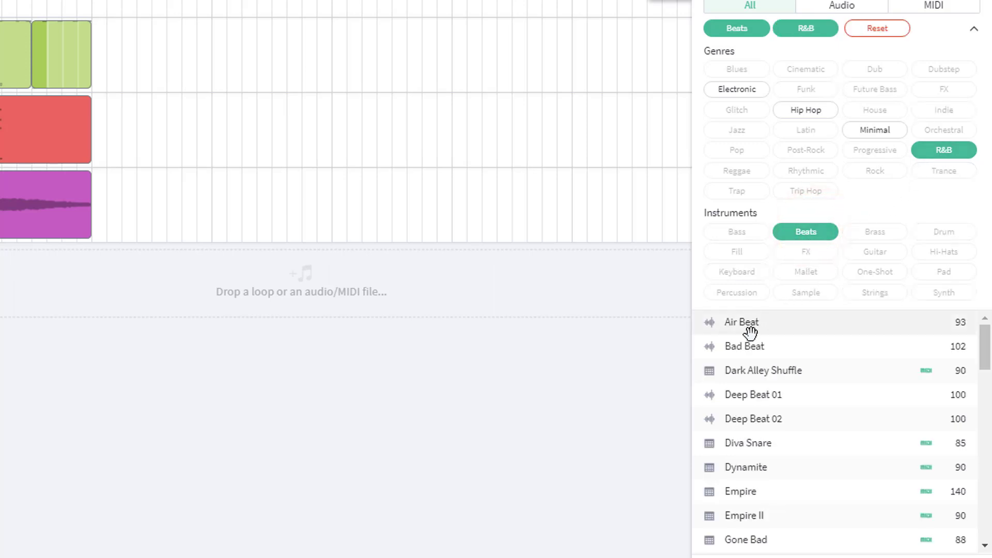
{"action": "left_click", "coordinate": [755, 347]}
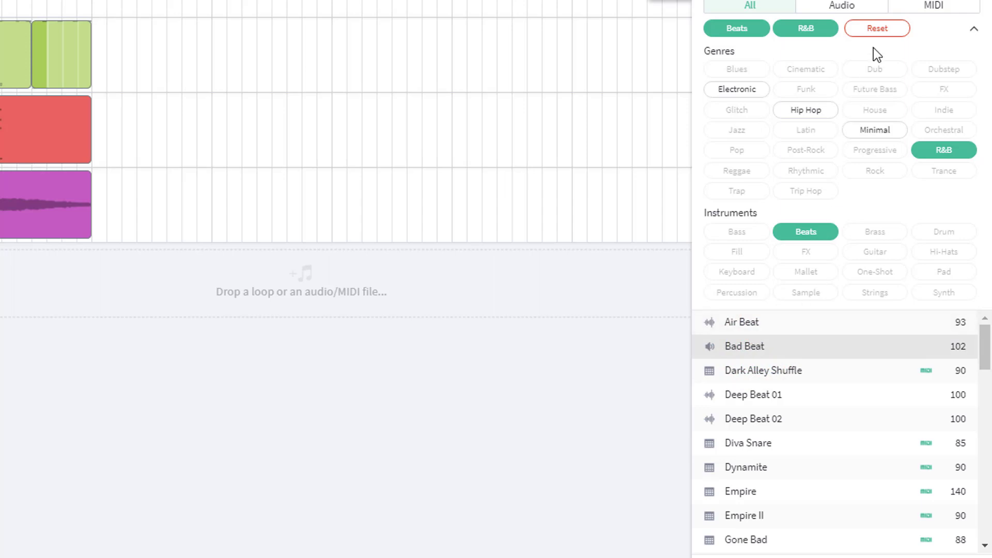
{"action": "left_click", "coordinate": [877, 29]}
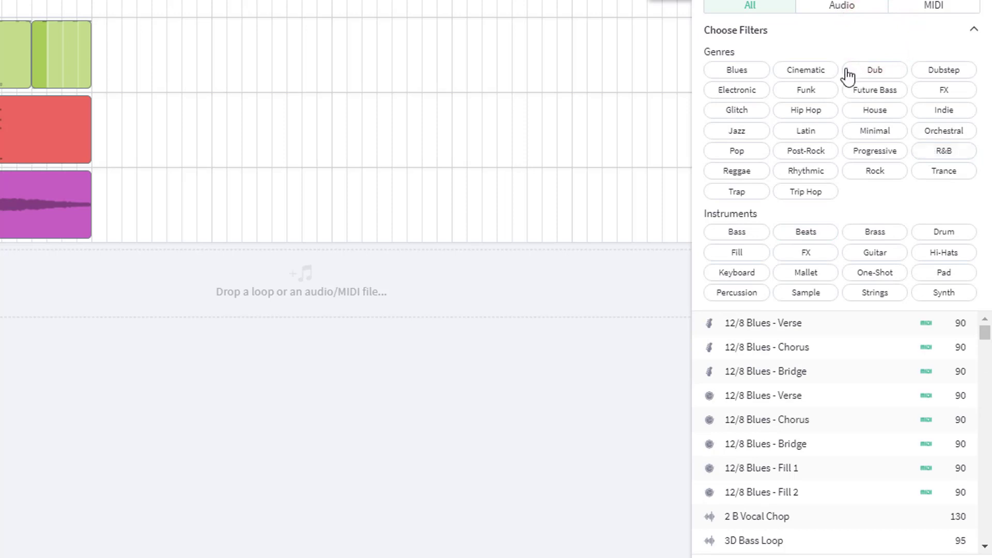
- Filter the loops by the Future Bass genre and Bass instrument, and preview Thunderclap Groove 09
{"action": "left_click", "coordinate": [878, 92]}
{"action": "left_click", "coordinate": [750, 232]}
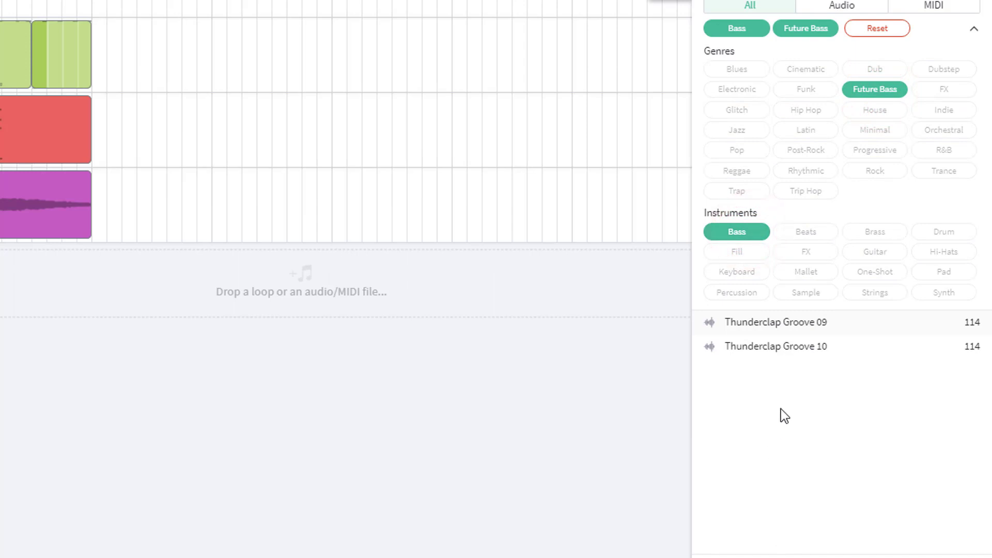
{"action": "left_click", "coordinate": [786, 328]}
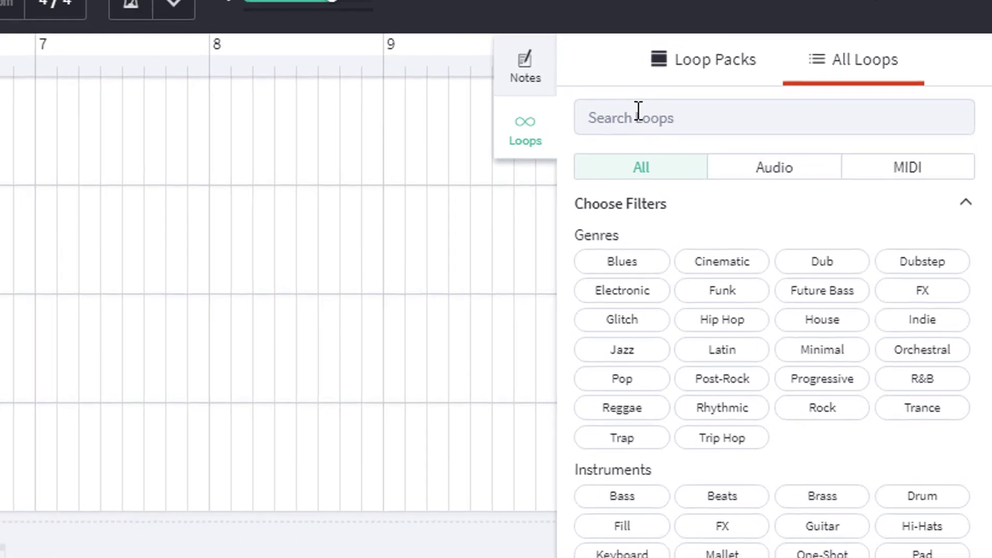
- Search the loops for "trumpet" and preview Yes Trumpets
{"action": "left_click", "coordinate": [706, 21]}
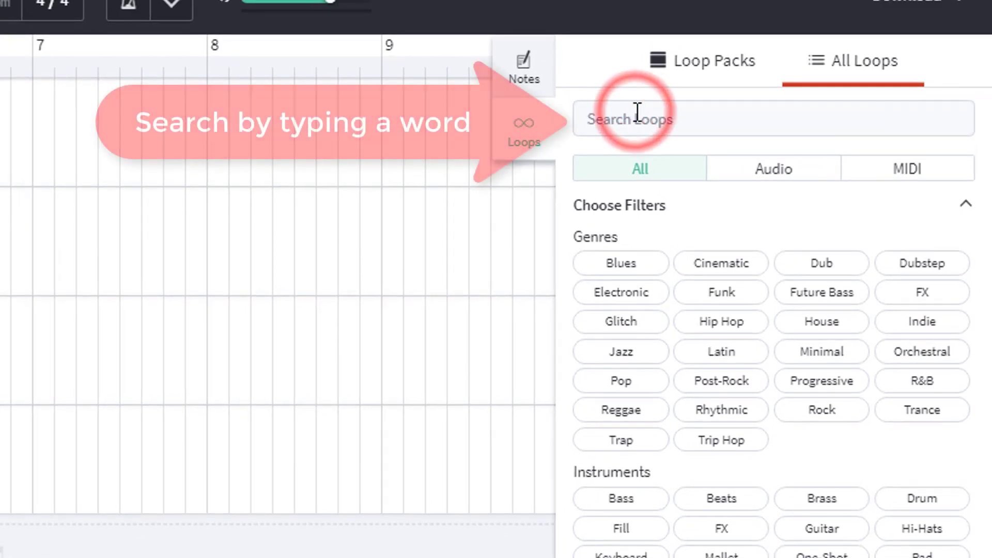
{"action": "type", "text": "trumpet"}
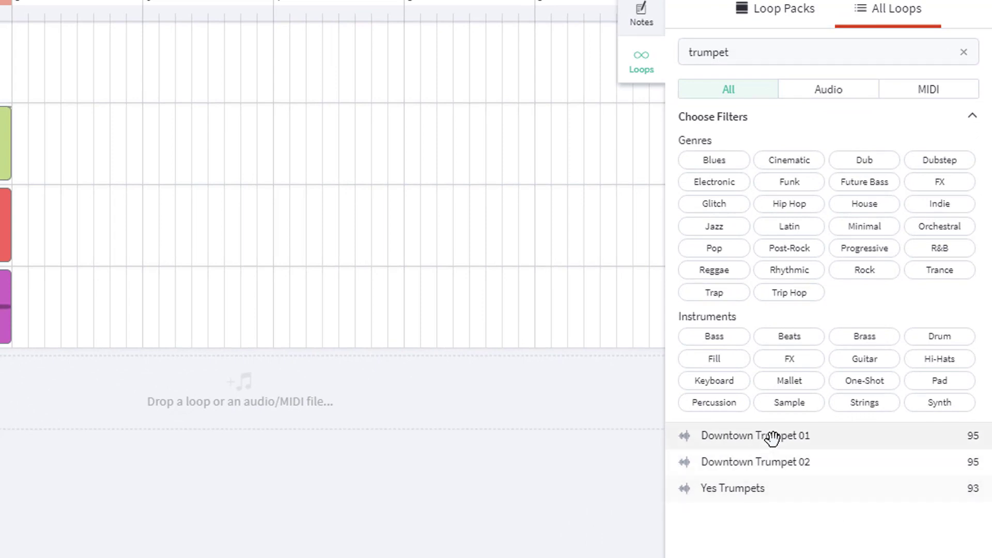
{"action": "left_click", "coordinate": [726, 486]}
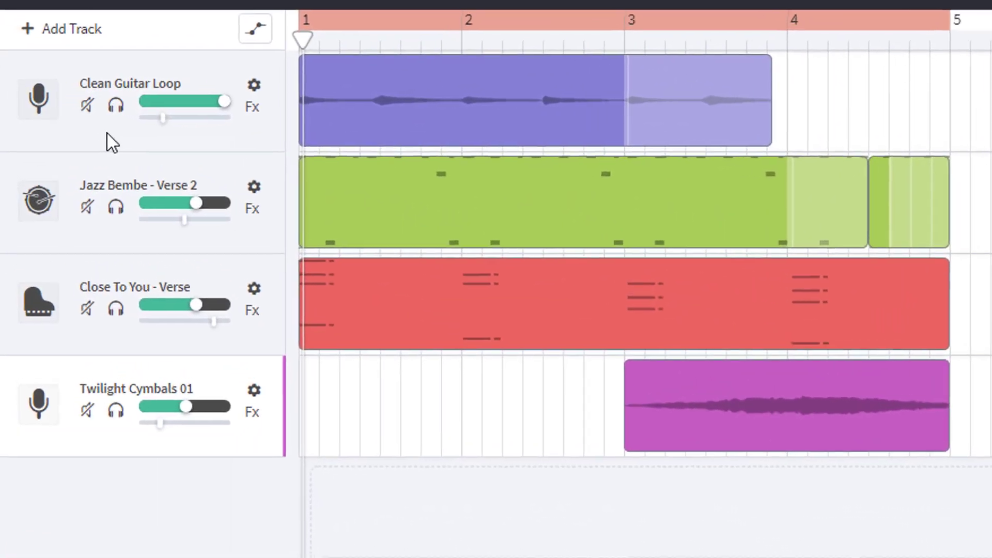
- Rename the Clean Guitar Loop track to "Guitar"
{"action": "right_click", "coordinate": [107, 133]}
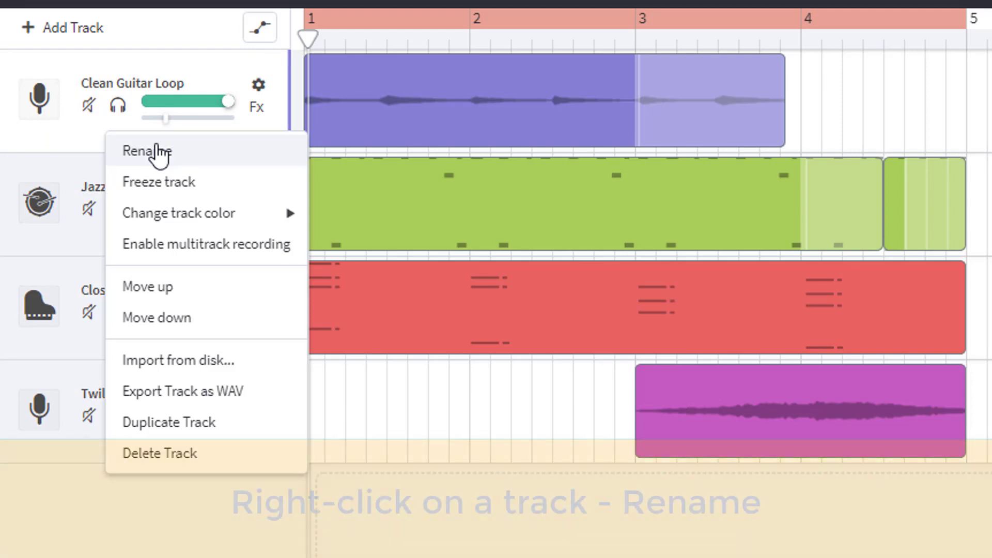
{"action": "left_click", "coordinate": [159, 152]}
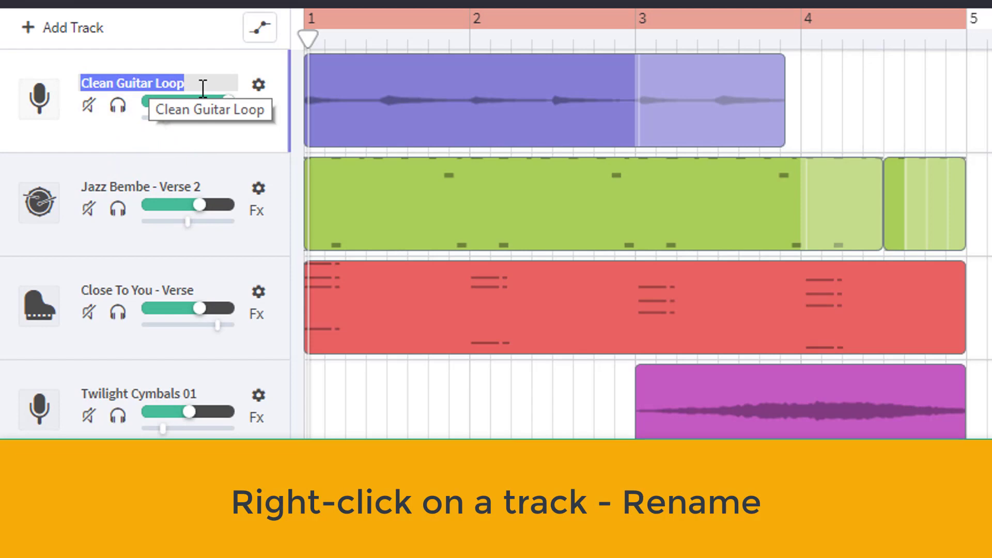
{"action": "type", "text": "Guitar"}
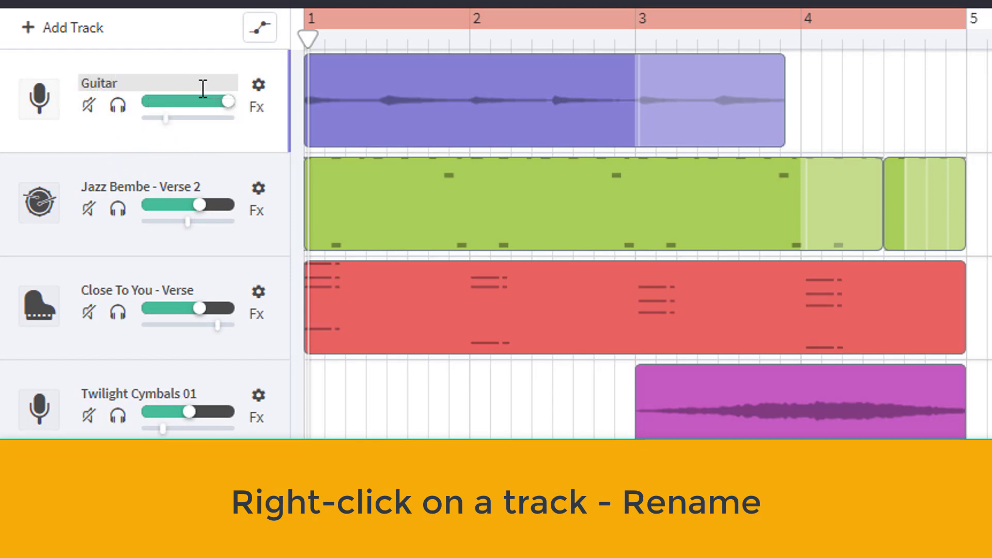
{"action": "left_click", "coordinate": [137, 139]}
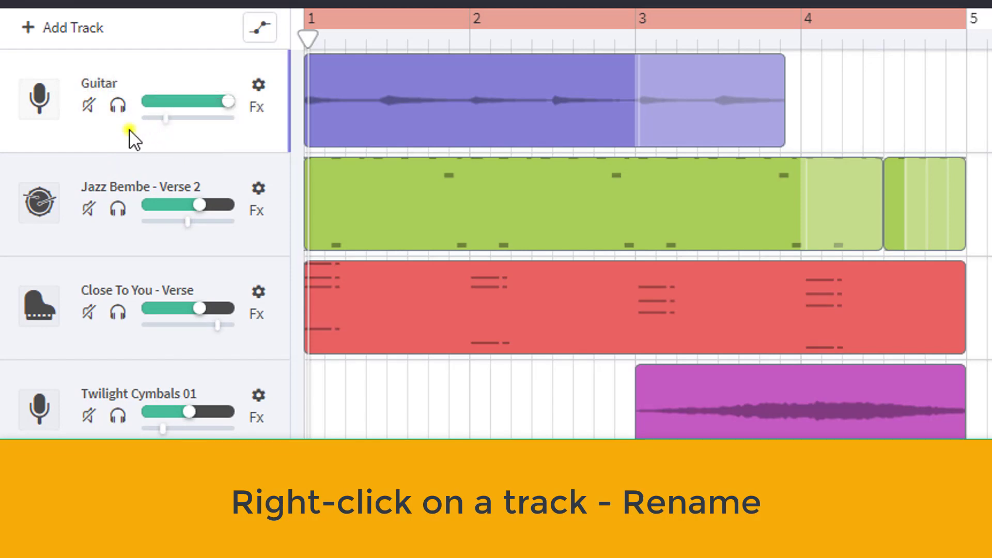
- Change the Guitar track's color to yellow
{"action": "right_click", "coordinate": [130, 130]}
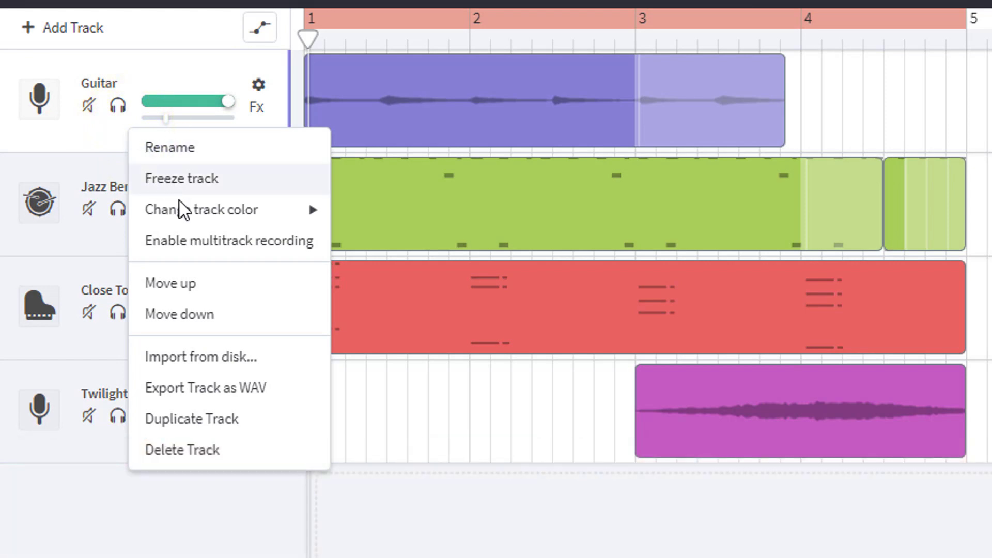
{"action": "mouse_move", "coordinate": [189, 214]}
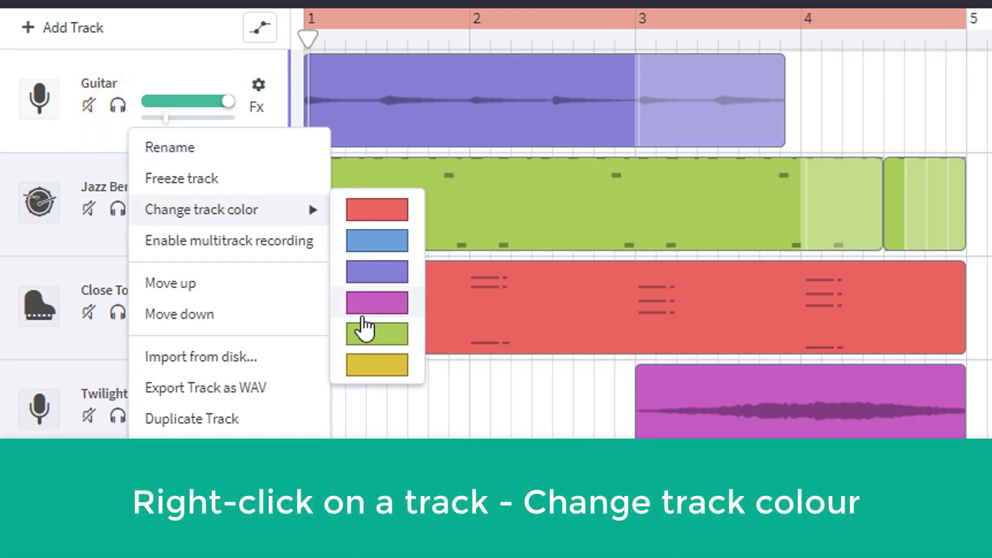
{"action": "left_click", "coordinate": [364, 369]}
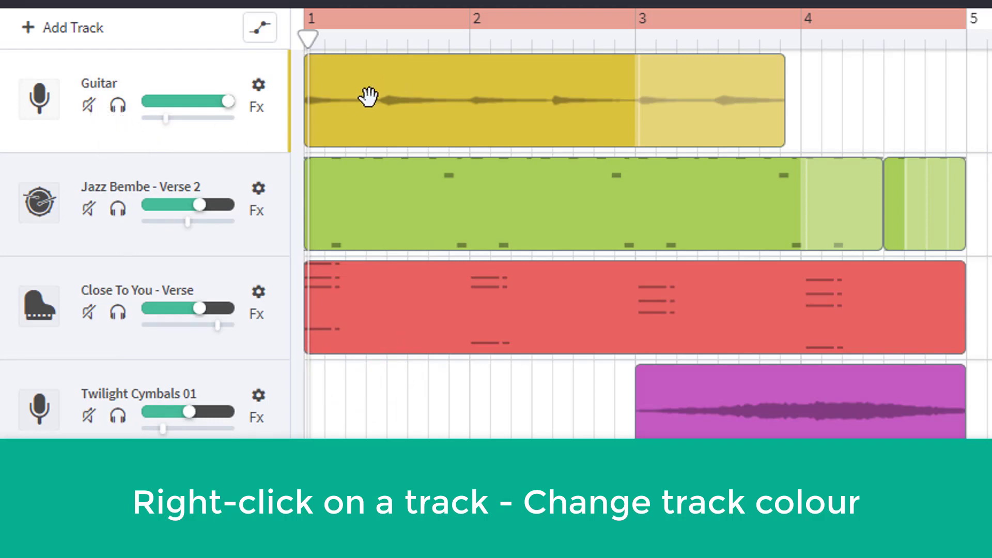
- Move the Jazz Bembe - Verse 2 track up one position, above the Guitar track
{"action": "left_click", "coordinate": [211, 164]}
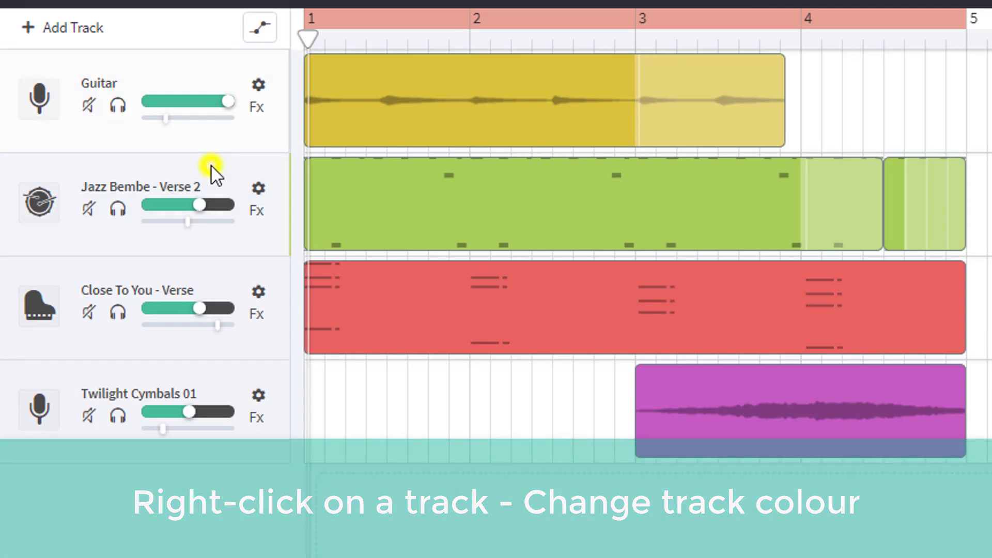
{"action": "right_click", "coordinate": [211, 165]}
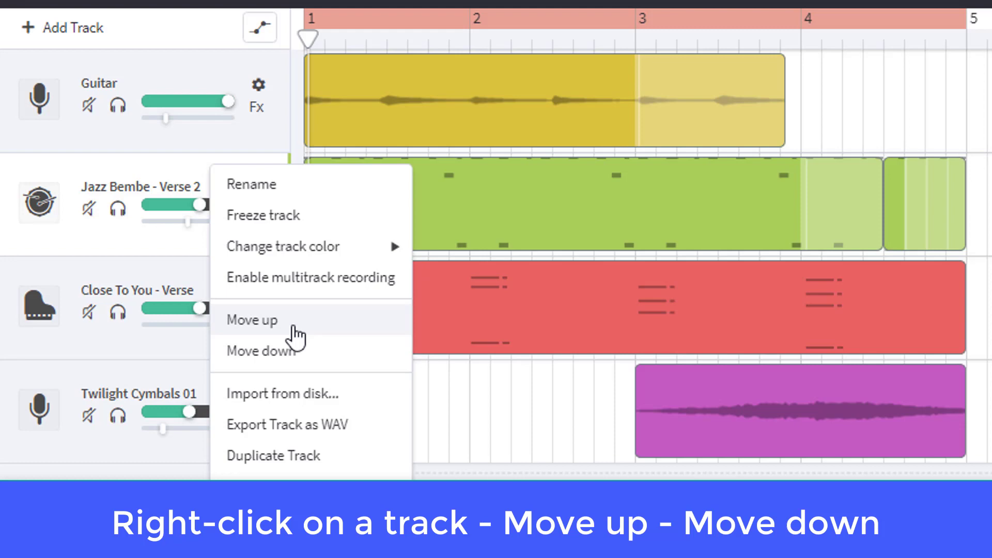
{"action": "left_click", "coordinate": [295, 333]}
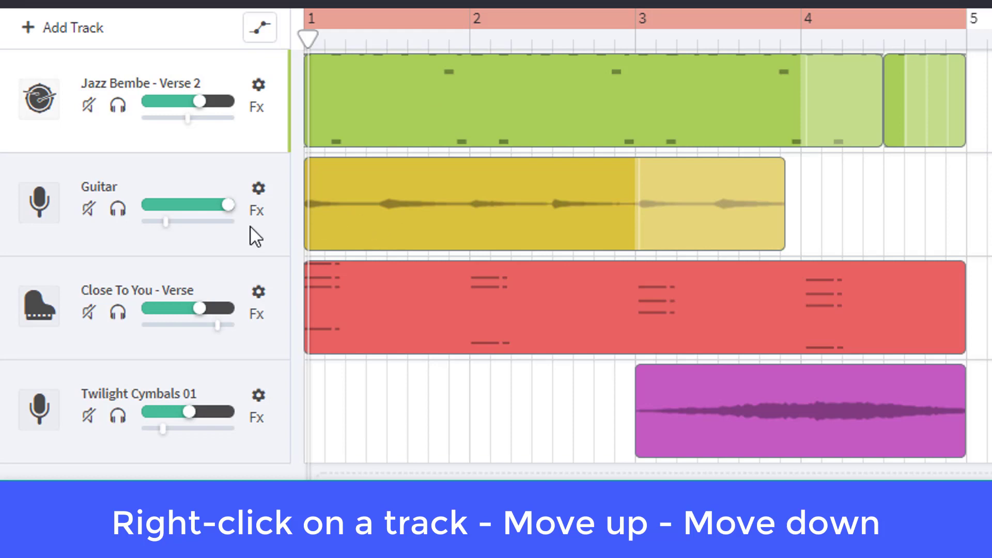
- Move the Guitar track down two positions, below the Twilight Cymbals 01 track
{"action": "right_click", "coordinate": [186, 178]}
{"action": "left_click", "coordinate": [257, 362]}
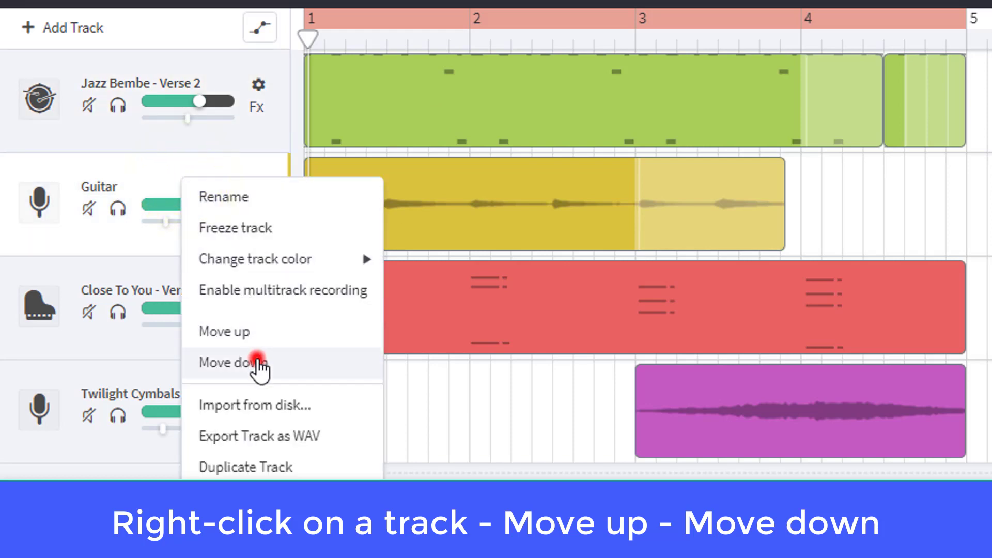
{"action": "right_click", "coordinate": [200, 273]}
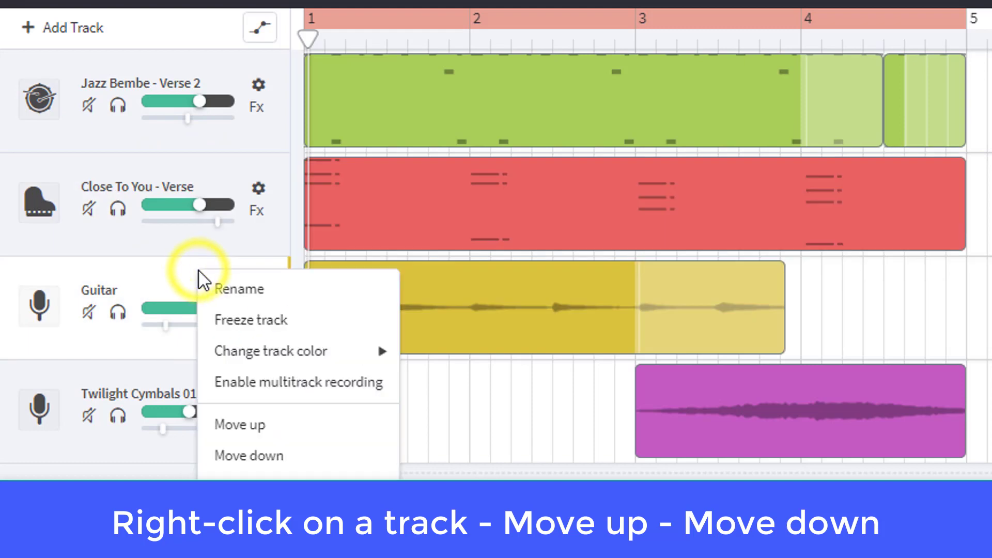
{"action": "left_click", "coordinate": [274, 455]}
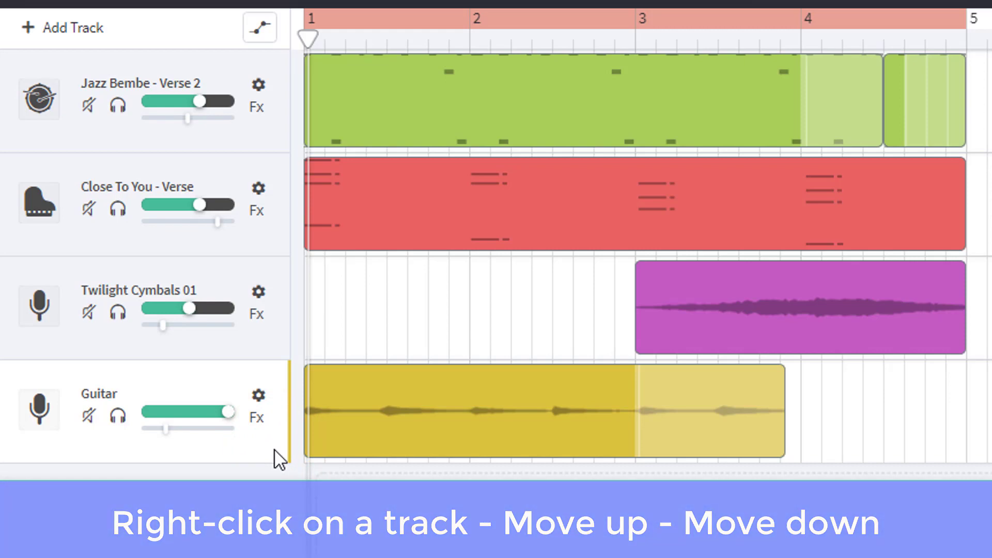
- Duplicate the Close To You - Verse track
{"action": "left_click", "coordinate": [243, 241]}
{"action": "right_click", "coordinate": [242, 240]}
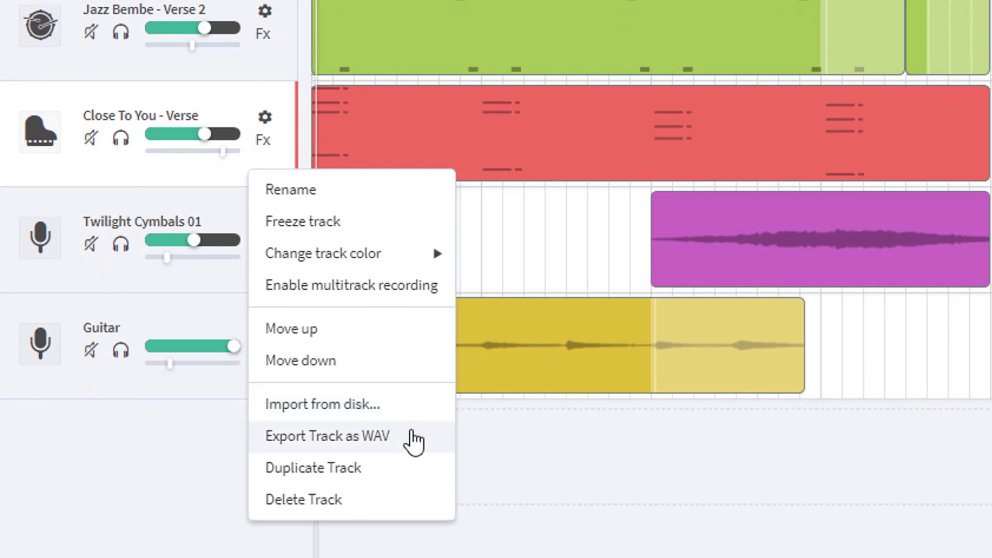
{"action": "left_click", "coordinate": [387, 469]}
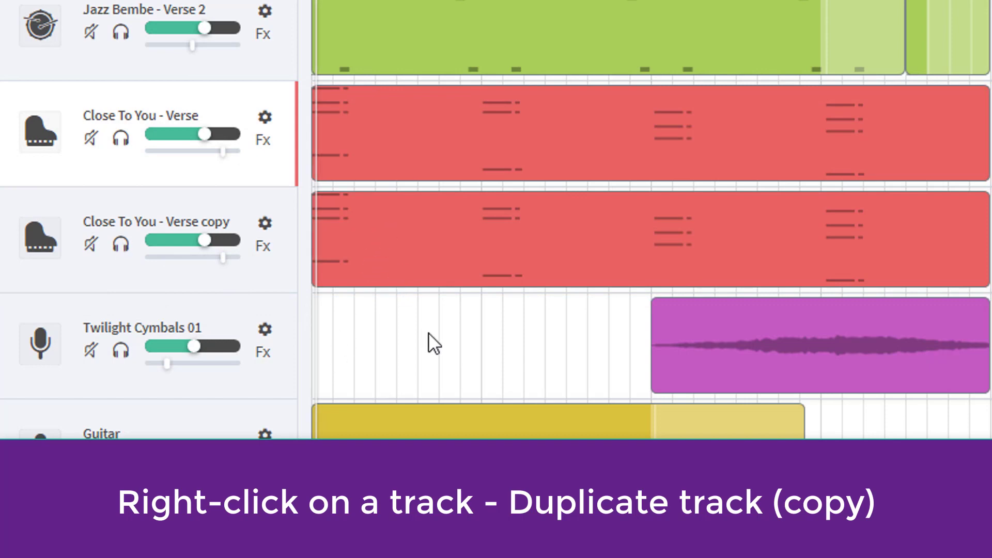
- Trim the region on the Close To You - Verse copy track so it spans only from bar 2 to bar 3
{"action": "left_click", "coordinate": [846, 268]}
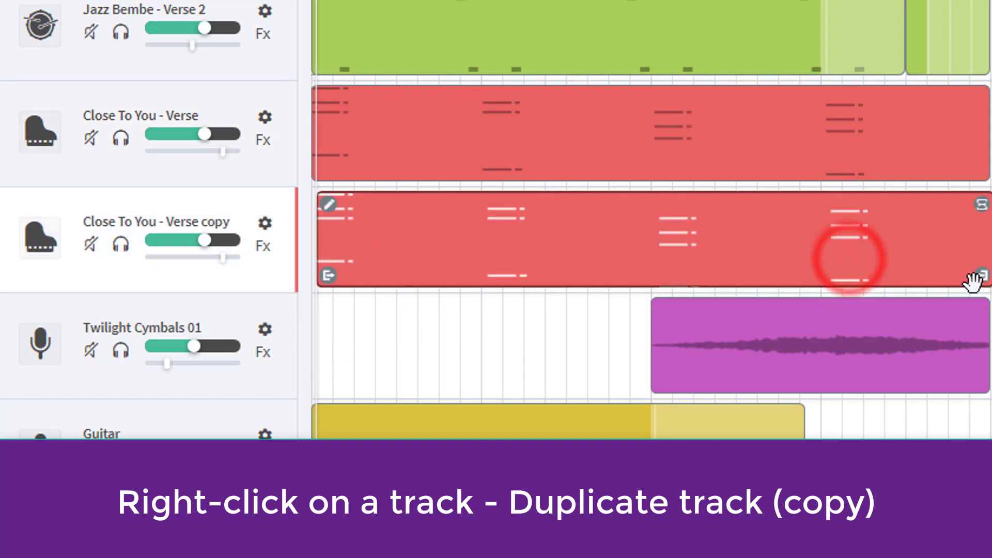
{"action": "left_click_drag", "start_coordinate": [985, 275], "coordinate": [641, 279]}
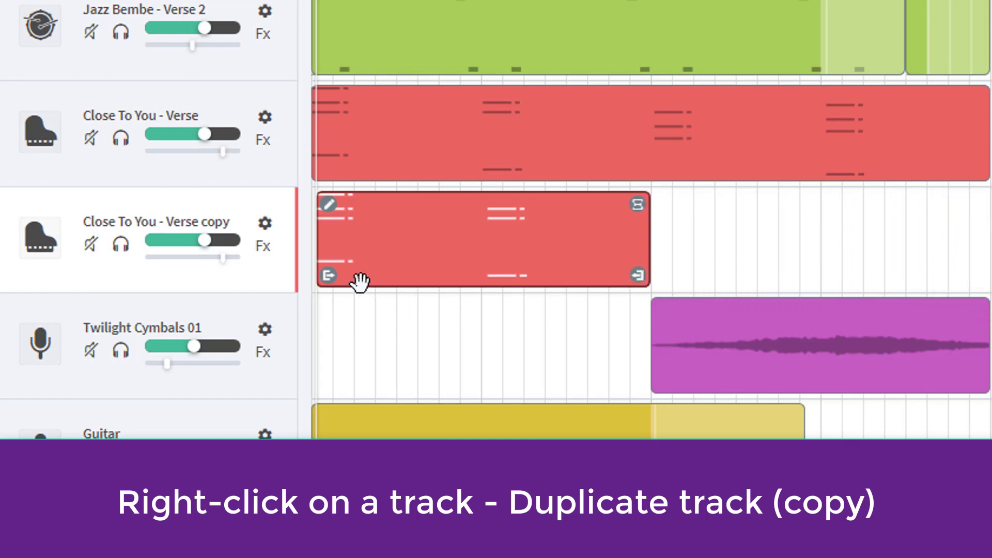
{"action": "left_click_drag", "start_coordinate": [333, 281], "coordinate": [500, 257]}
- Delete the Close To You - Verse copy track
{"action": "right_click", "coordinate": [241, 316]}
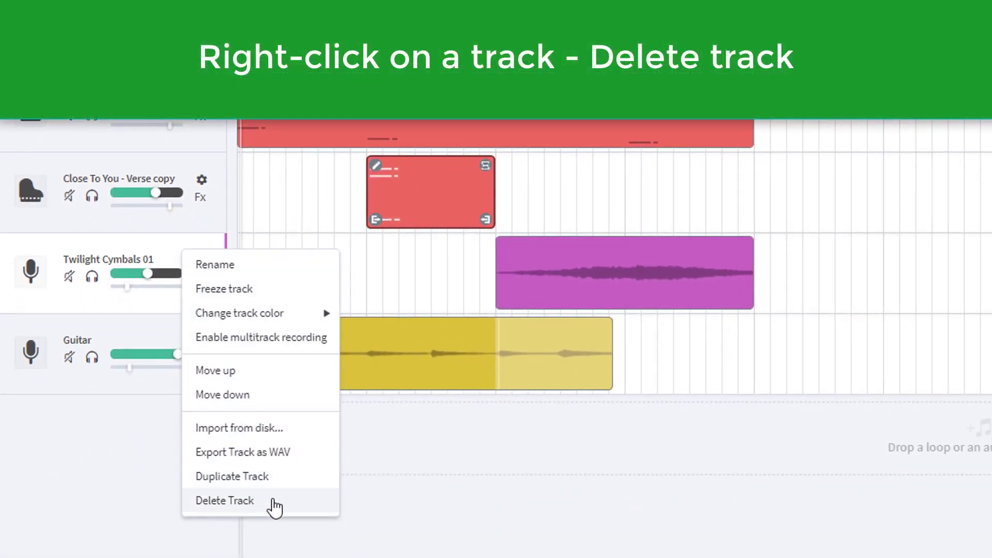
{"action": "left_click", "coordinate": [307, 191]}
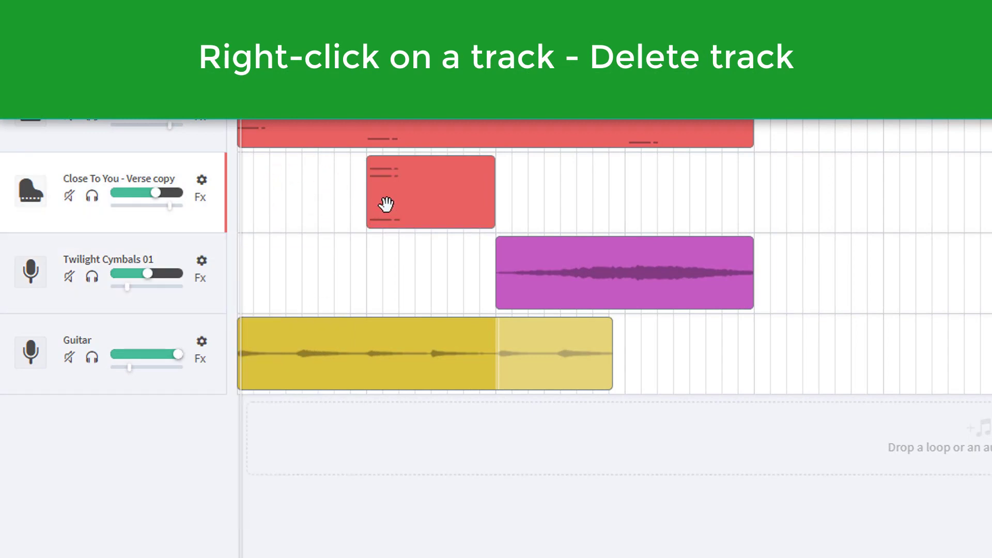
{"action": "right_click", "coordinate": [102, 215]}
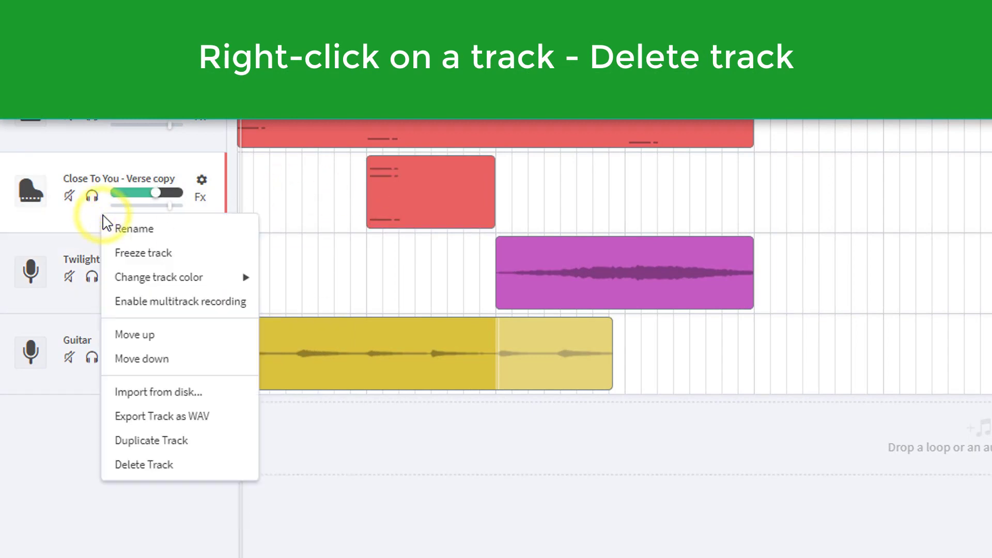
{"action": "left_click", "coordinate": [162, 465]}
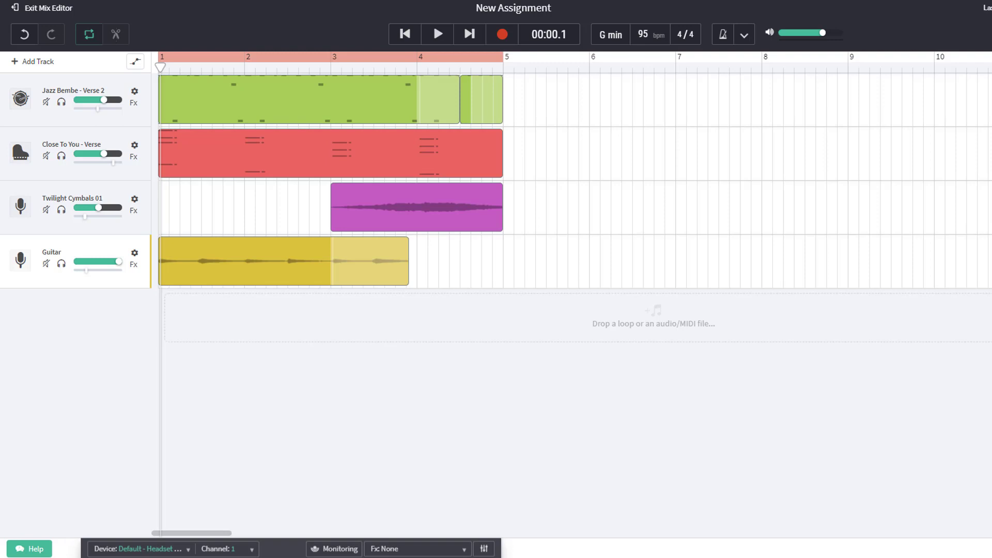
- Slice the first Jazz Bembe - Verse 2 region at beat 1.2, using a magnified timeline for precision
{"action": "key", "text": "plus"}
{"action": "key", "text": "plus"}
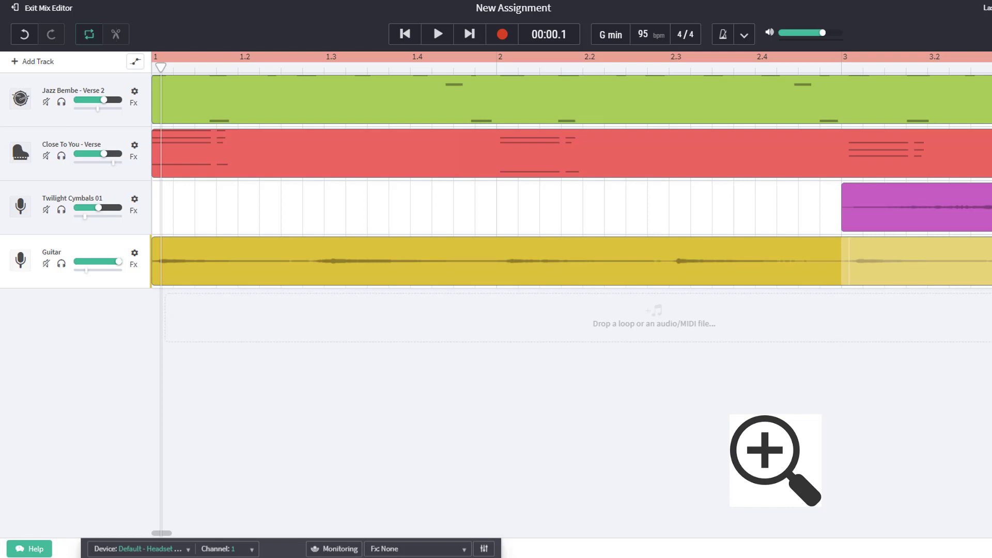
{"action": "key", "text": "plus"}
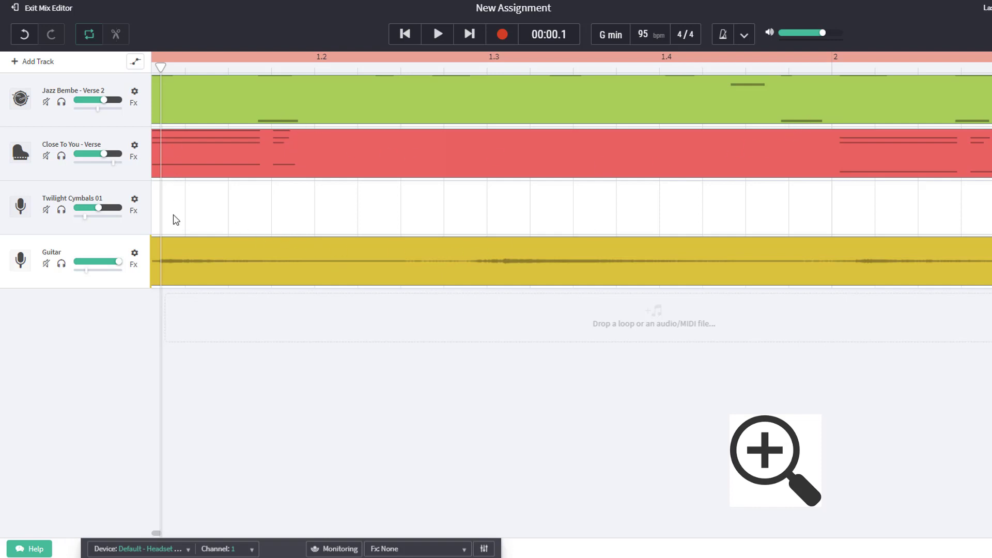
{"action": "left_click_drag", "start_coordinate": [174, 214], "coordinate": [830, 187]}
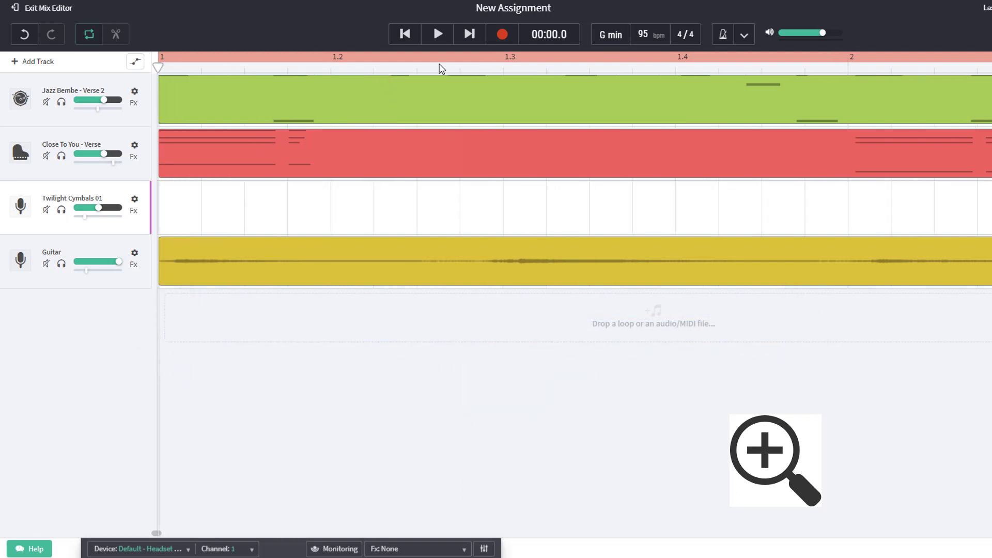
{"action": "left_click", "coordinate": [331, 67]}
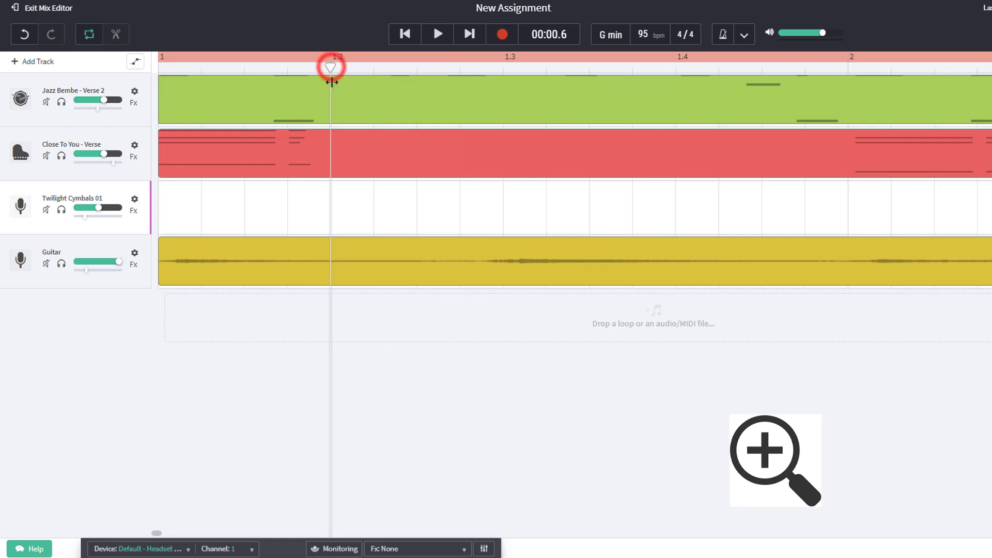
{"action": "right_click", "coordinate": [362, 98]}
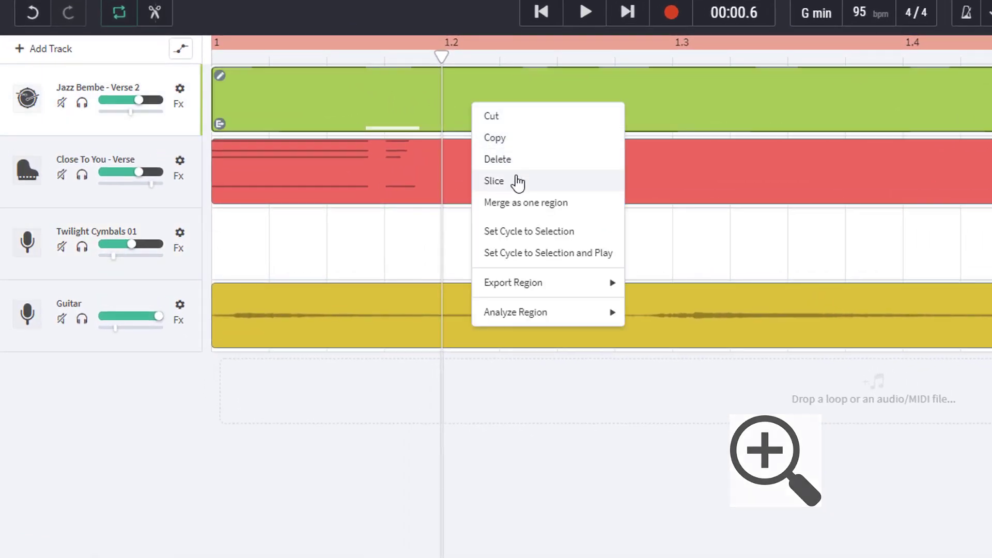
{"action": "left_click", "coordinate": [397, 162]}
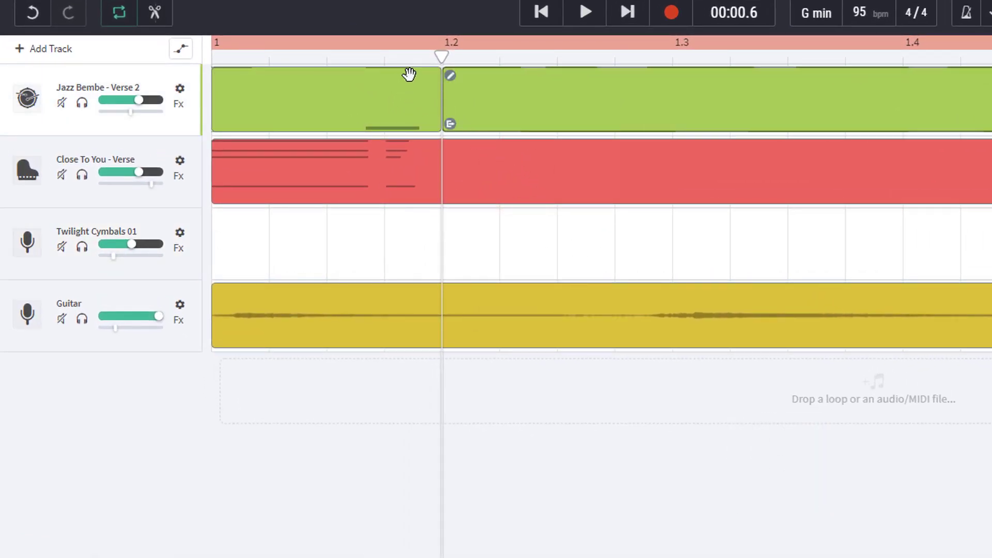
- Slice the first Jazz Bembe - Verse 2 region midway between bar 1 and beat 1.2, and delete the piece ending at 1.2
{"action": "left_click_drag", "start_coordinate": [438, 59], "coordinate": [324, 58]}
{"action": "right_click", "coordinate": [272, 92]}
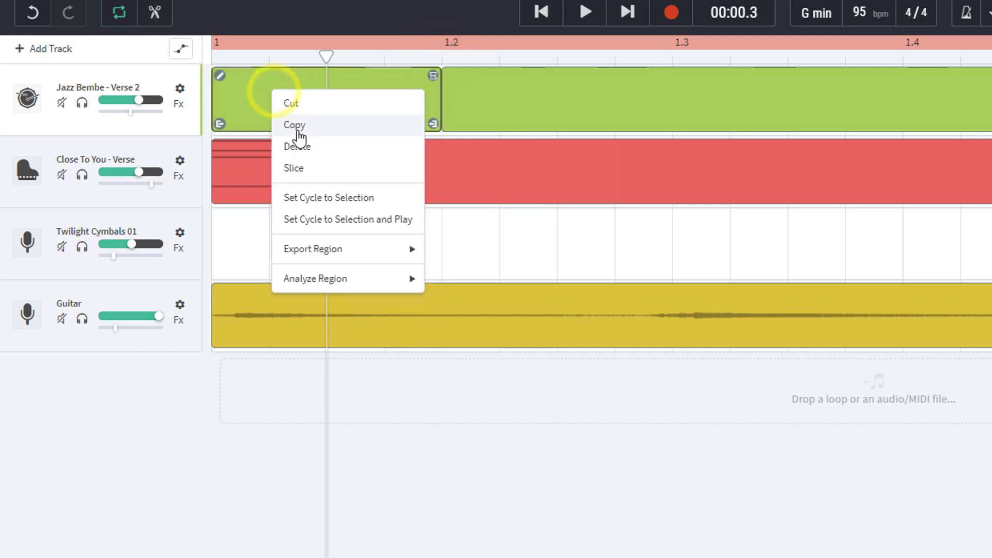
{"action": "left_click", "coordinate": [308, 166]}
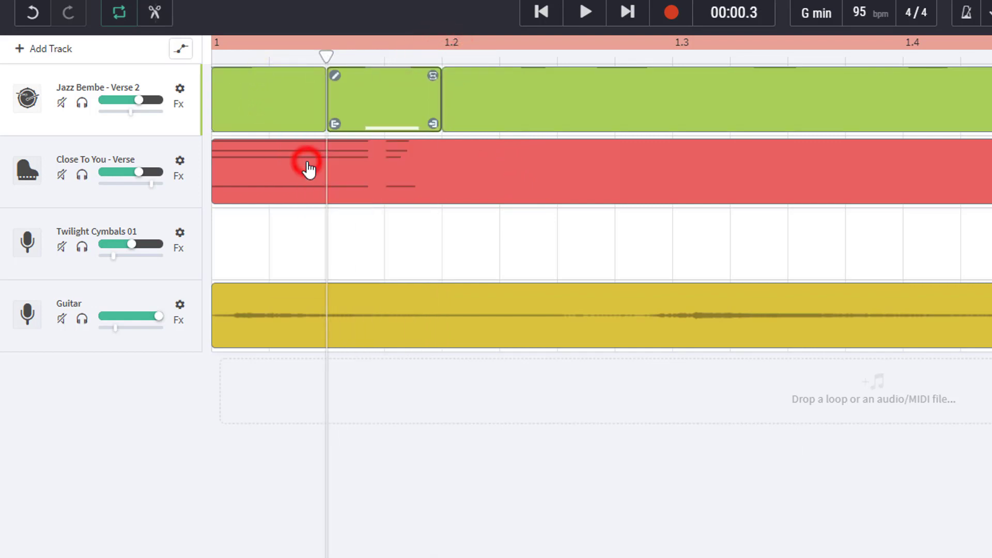
{"action": "left_click", "coordinate": [371, 97]}
{"action": "left_click", "coordinate": [487, 99]}
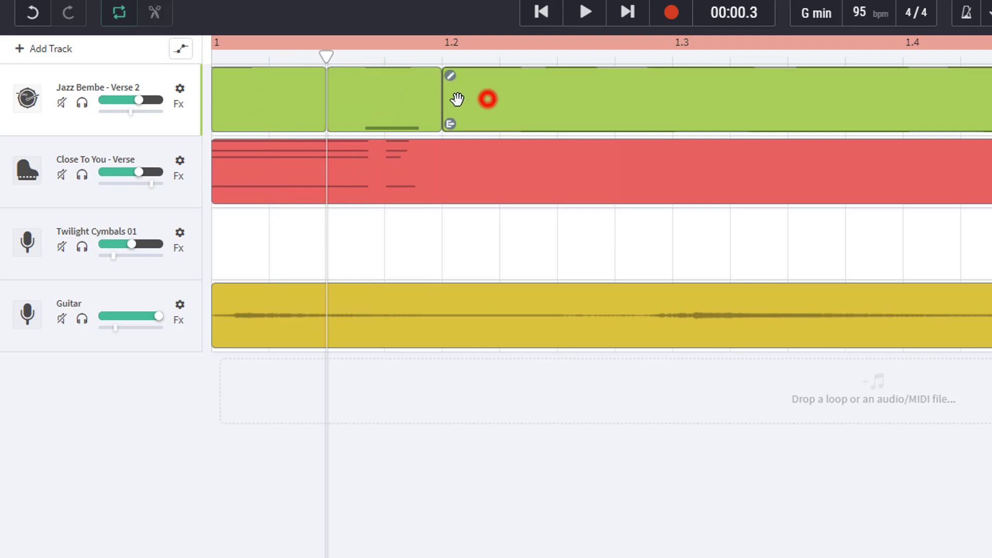
{"action": "left_click", "coordinate": [414, 99]}
{"action": "key", "text": "Delete"}
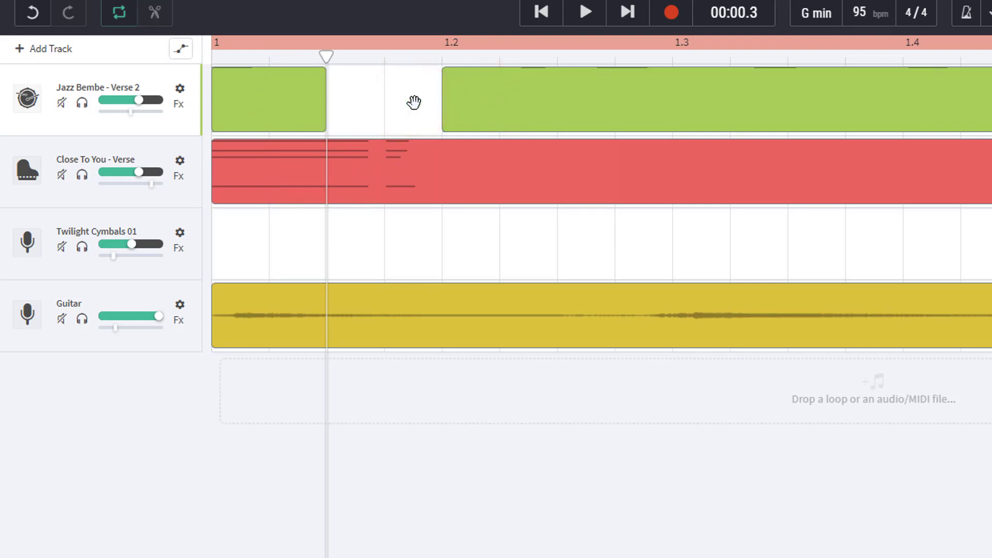
- Slice the Jazz Bembe - Verse 2 region that starts at beat 1.2 at beat 1.3
{"action": "left_click", "coordinate": [673, 55]}
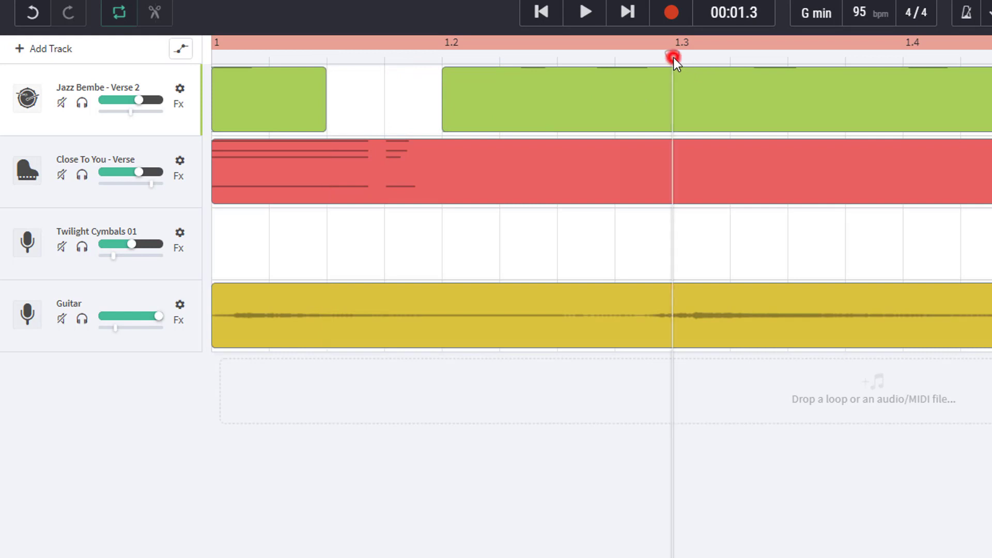
{"action": "right_click", "coordinate": [689, 88]}
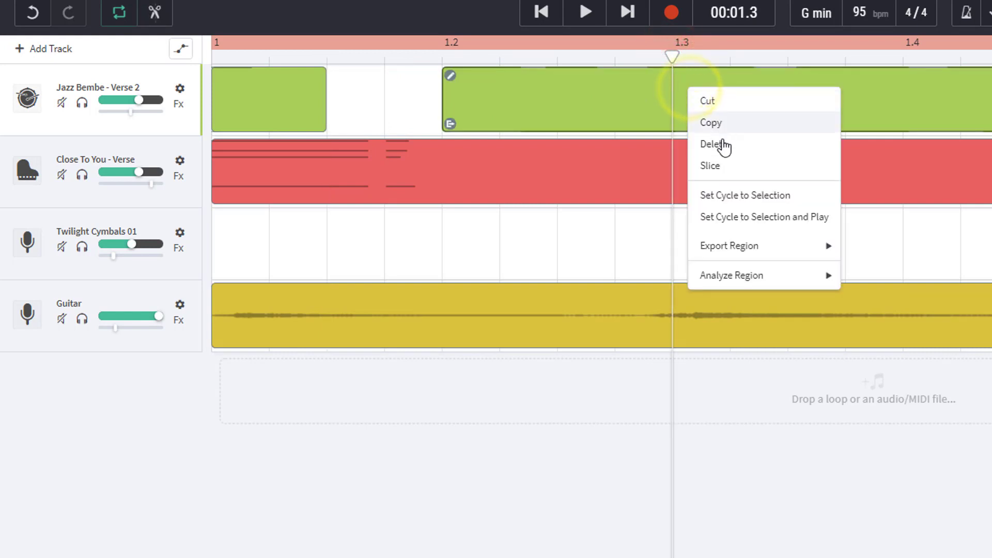
{"action": "left_click", "coordinate": [722, 166]}
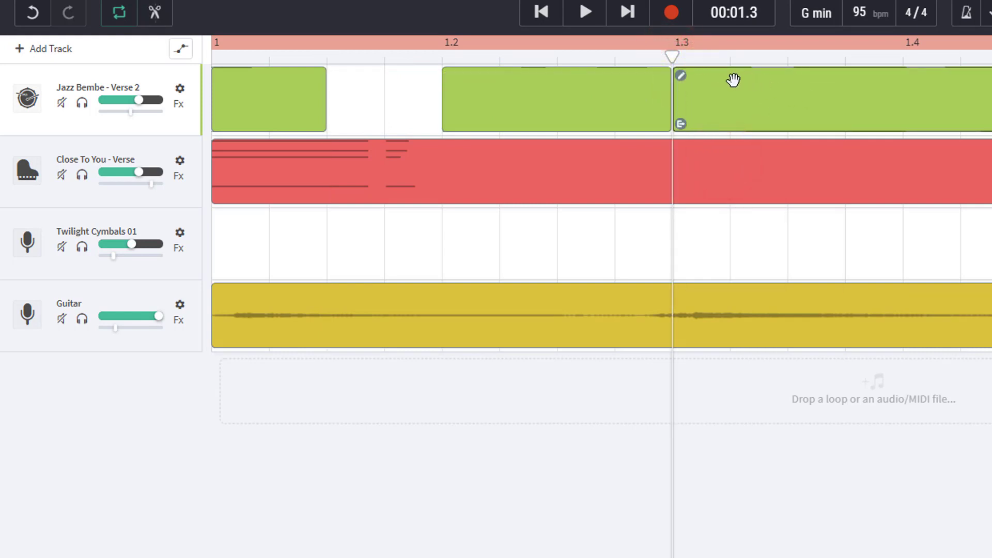
- Slice the Jazz Bembe - Verse 2 region a quarter beat after 1.3, and delete the short piece starting at 1.3
{"action": "left_click_drag", "start_coordinate": [673, 59], "coordinate": [730, 58]}
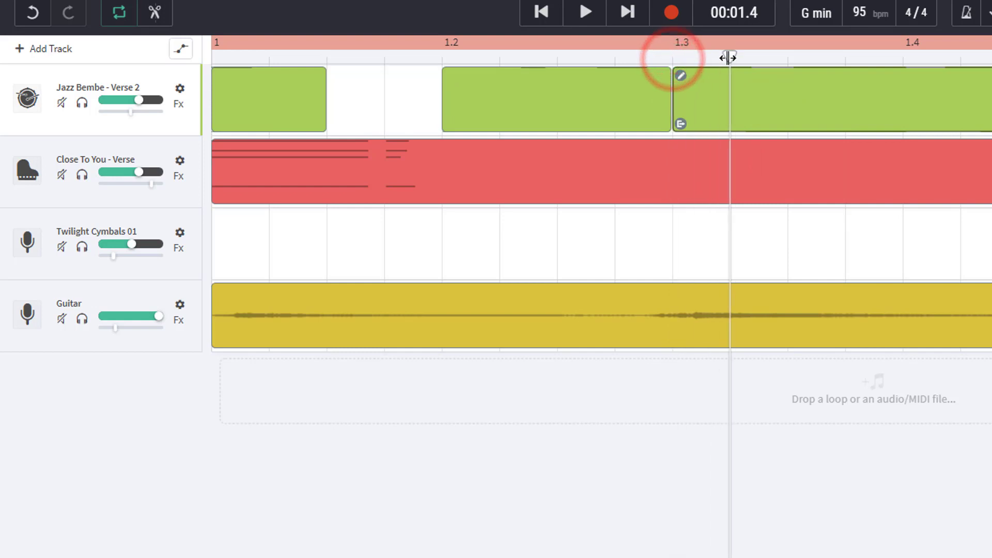
{"action": "right_click", "coordinate": [715, 101]}
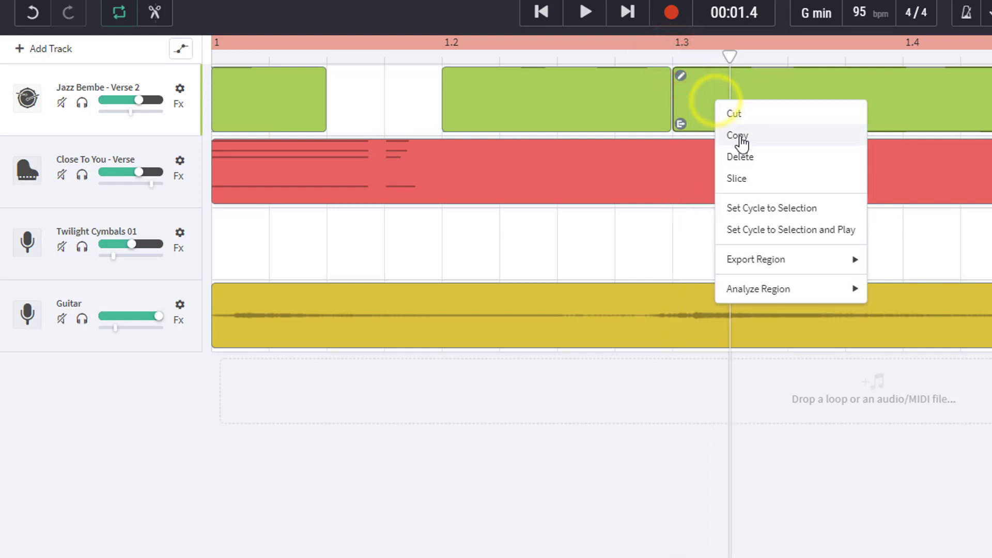
{"action": "left_click", "coordinate": [752, 174]}
{"action": "left_click", "coordinate": [713, 118]}
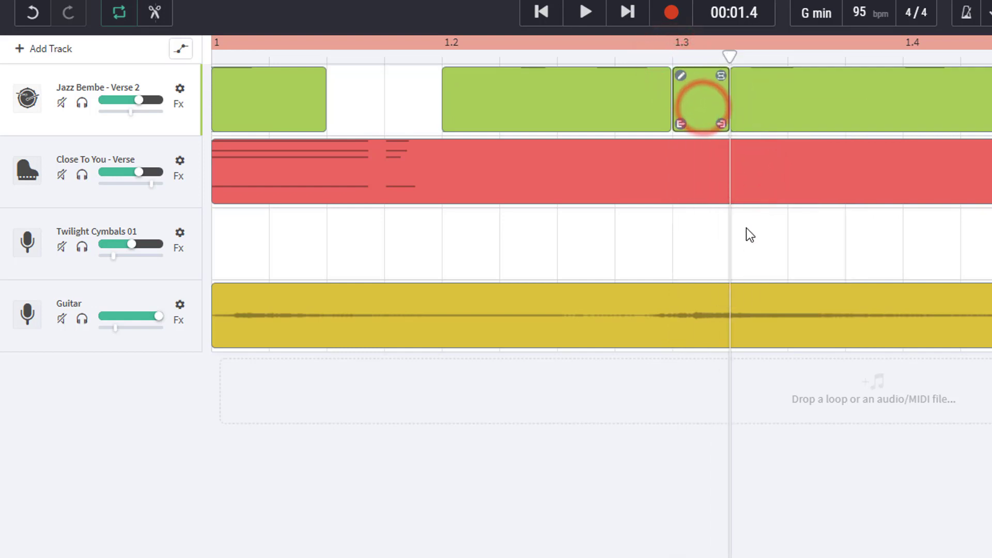
{"action": "key", "text": "Delete"}
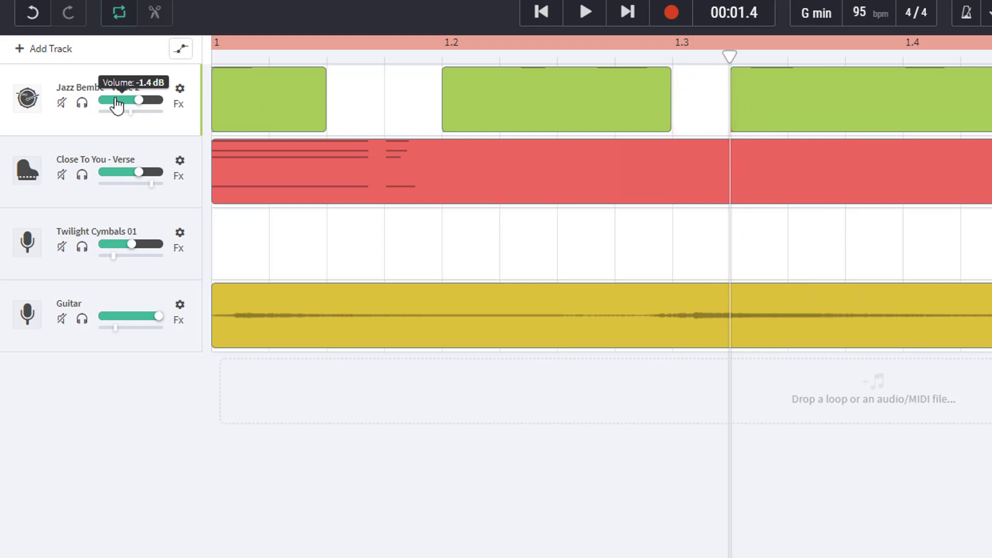
- Solo the Jazz Bembe - Verse 2 track and play it from the start of the project, pausing shortly after bar 2
{"action": "left_click", "coordinate": [81, 105]}
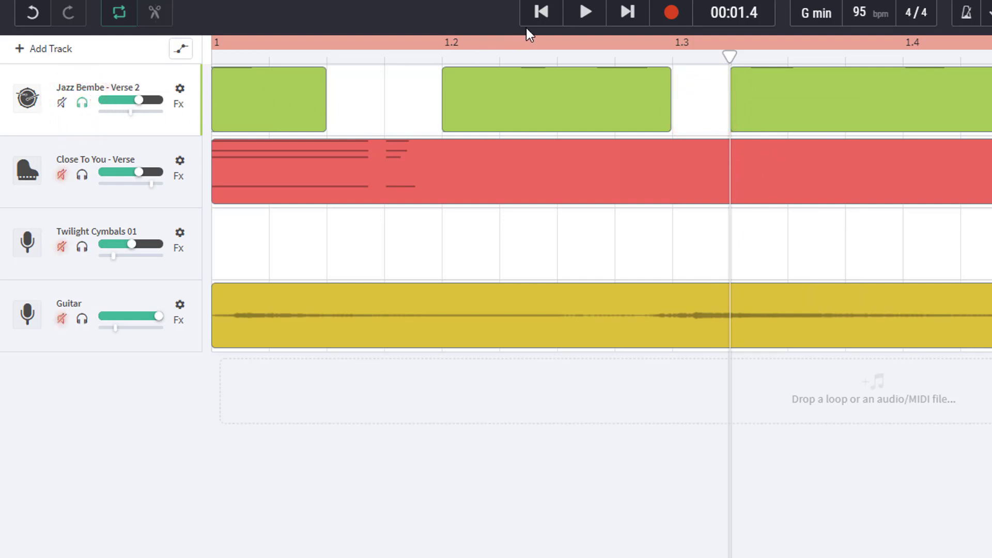
{"action": "left_click", "coordinate": [540, 15]}
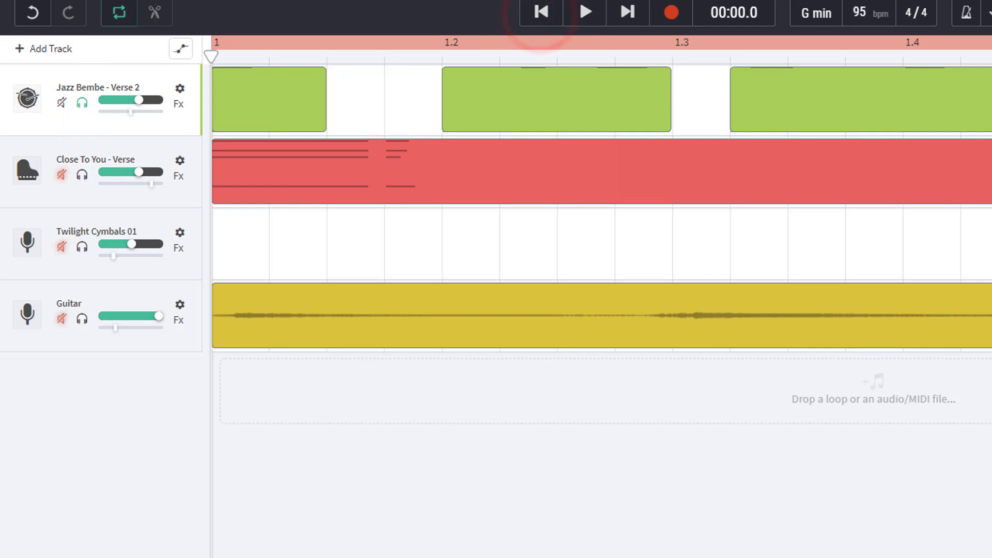
{"action": "key", "text": "minus"}
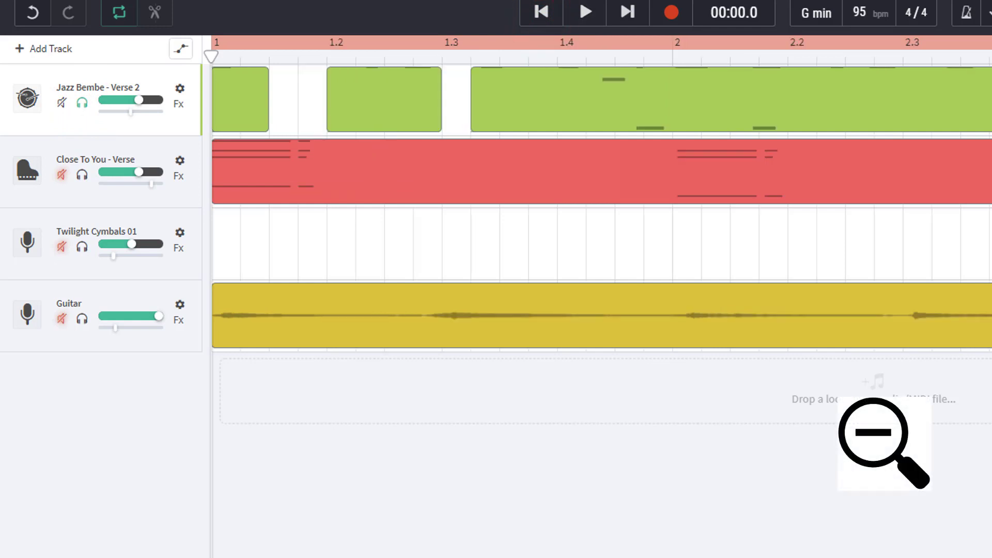
{"action": "key", "text": "minus"}
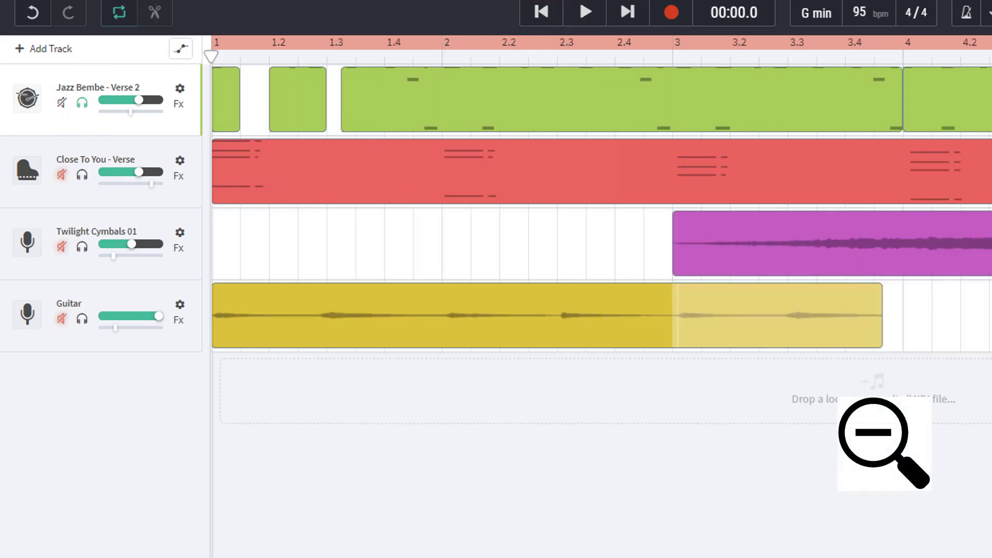
{"action": "key", "text": "minus"}
{"action": "left_click", "coordinate": [584, 12]}
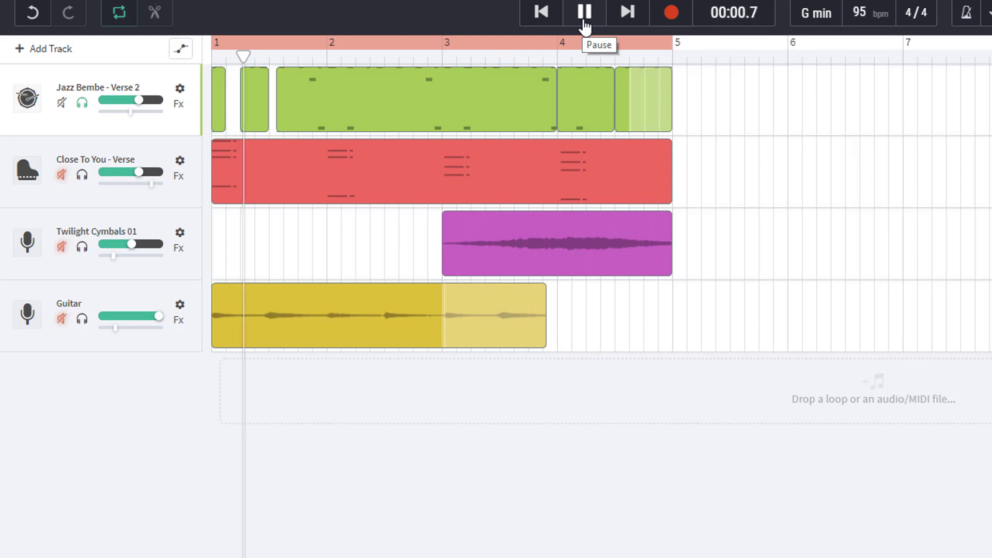
{"action": "left_click", "coordinate": [584, 12]}
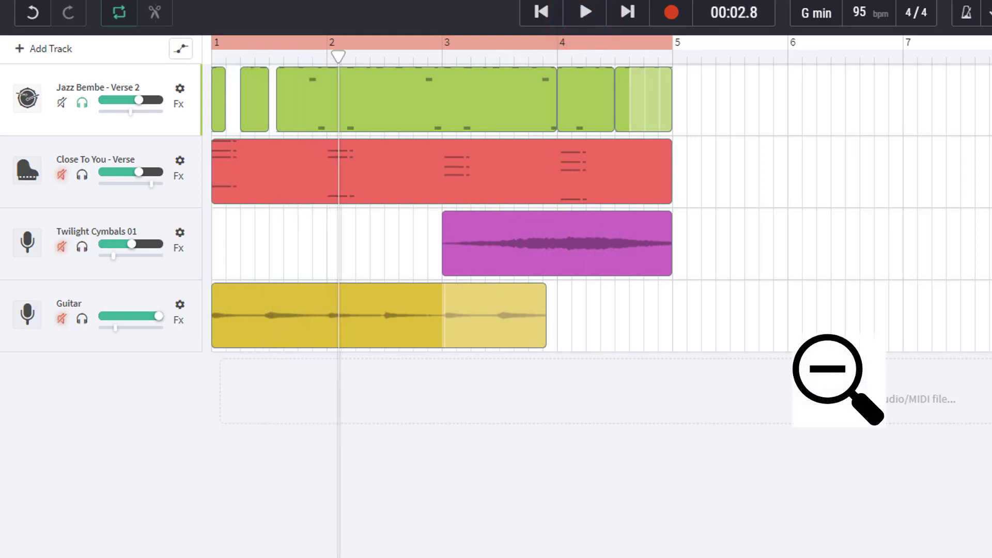
- Zoom the timeline out fully and examine how far the bar ruler extends beyond the project's regions
{"action": "key", "text": "minus"}
{"action": "key", "text": "minus"}
{"action": "key", "text": "minus"}
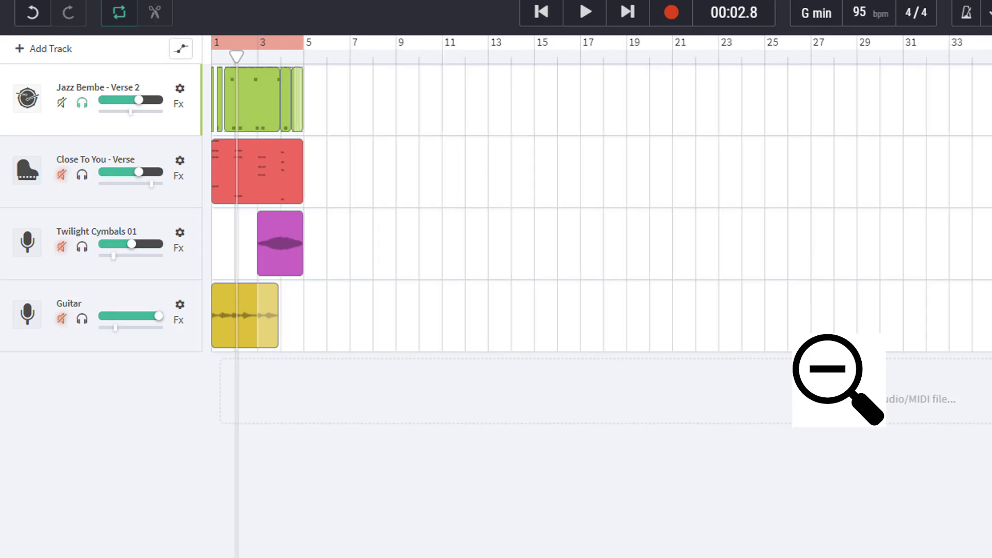
{"action": "key", "text": "minus"}
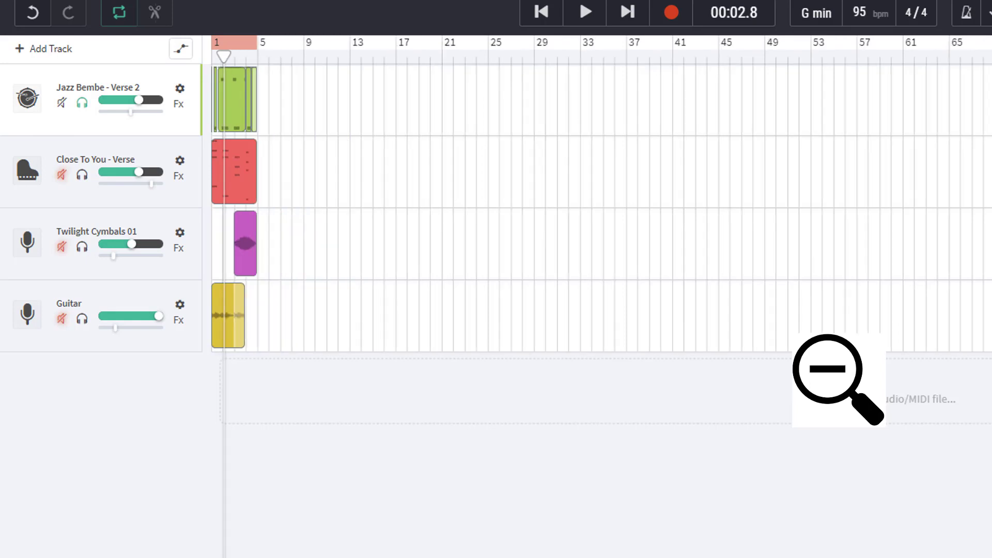
{"action": "scroll", "coordinate": [594, 206], "scroll_direction": "right", "scroll_amount": 6}
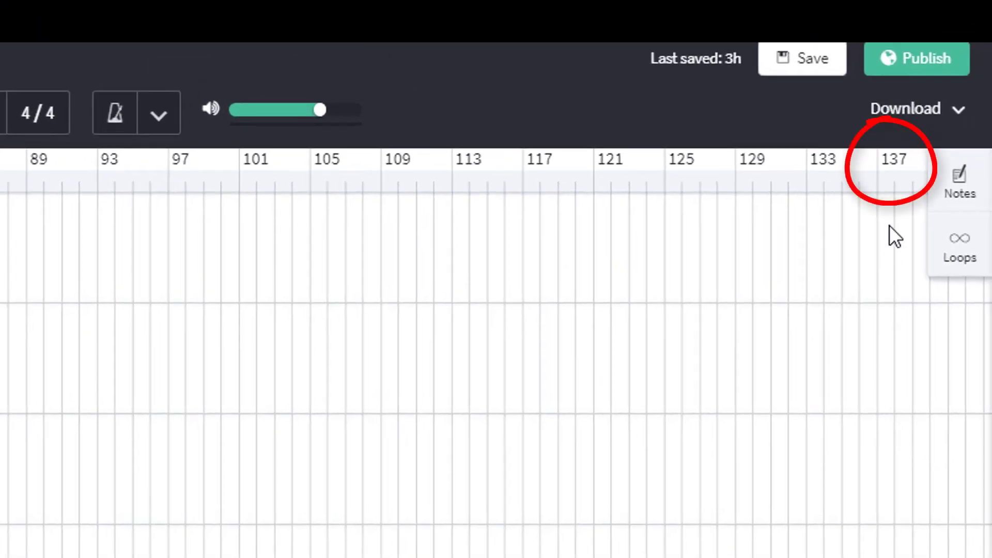
{"action": "scroll", "coordinate": [496, 351], "scroll_direction": "left", "scroll_amount": 6}
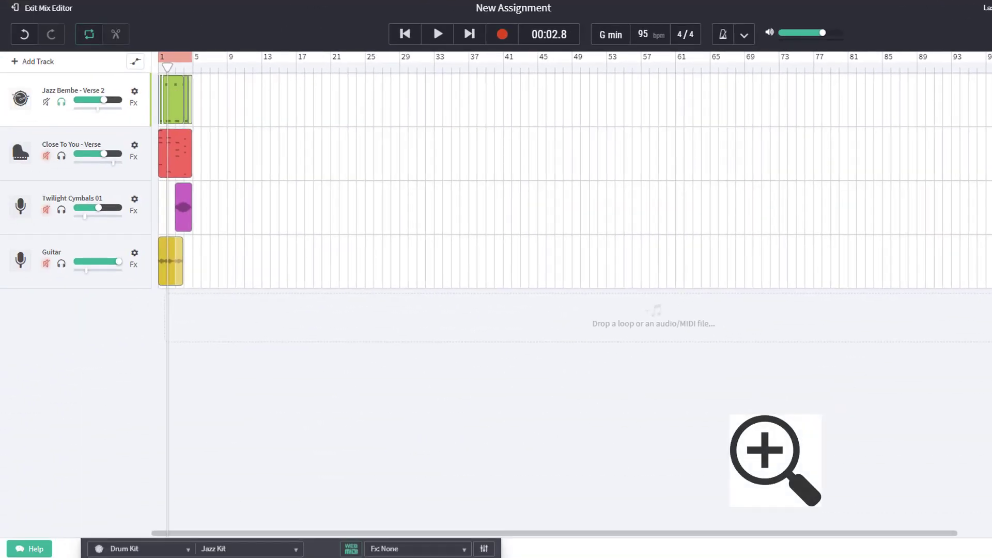
- Zoom the timeline in from the full overview until individual beats are labelled, and examine the regions around bars 2 to 4
{"action": "key", "text": "ctrl+plus"}
{"action": "key", "text": "ctrl+plus"}
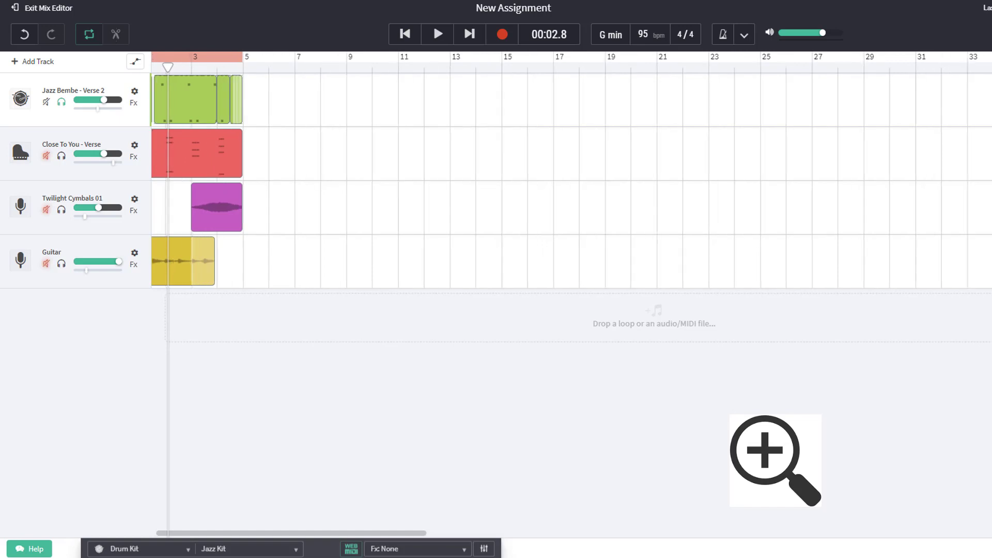
{"action": "key", "text": "ctrl+plus"}
{"action": "key", "text": "ctrl+plus"}
{"action": "key", "text": "ctrl+plus"}
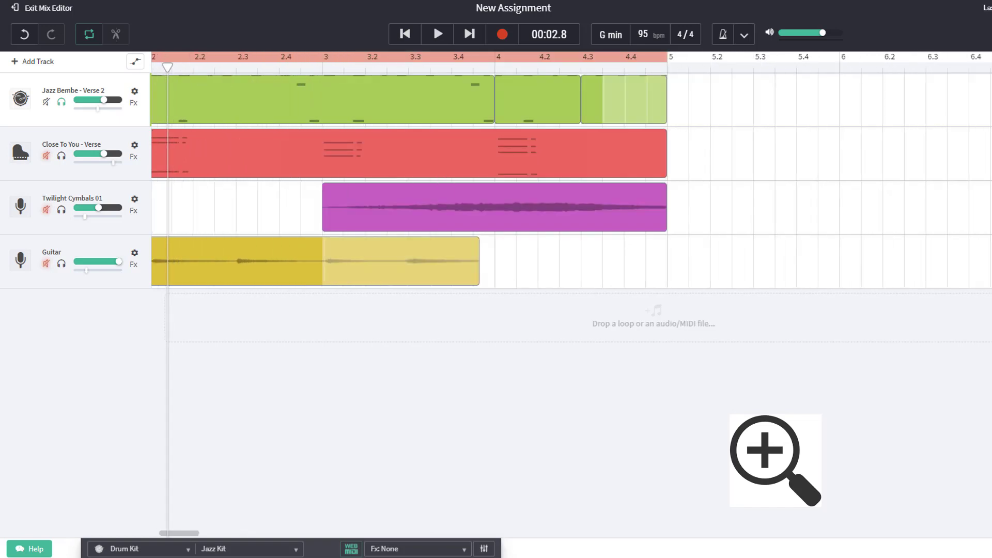
{"action": "key", "text": "ctrl+plus"}
{"action": "key", "text": "ctrl+minus"}
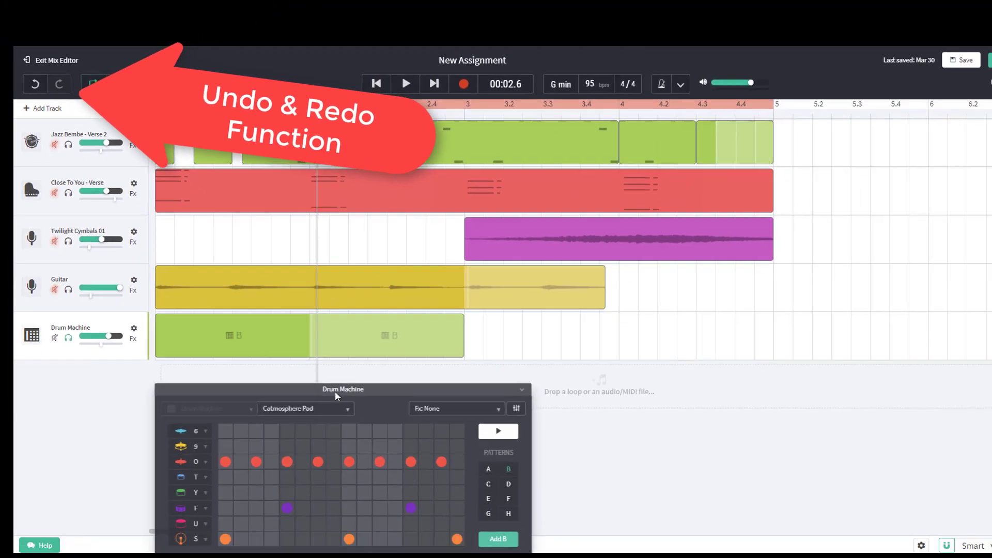
- Preview drum machine pattern B, stop it, and undo the last pattern edit to restore the green hit in row Y at step 8
{"action": "left_click", "coordinate": [488, 432]}
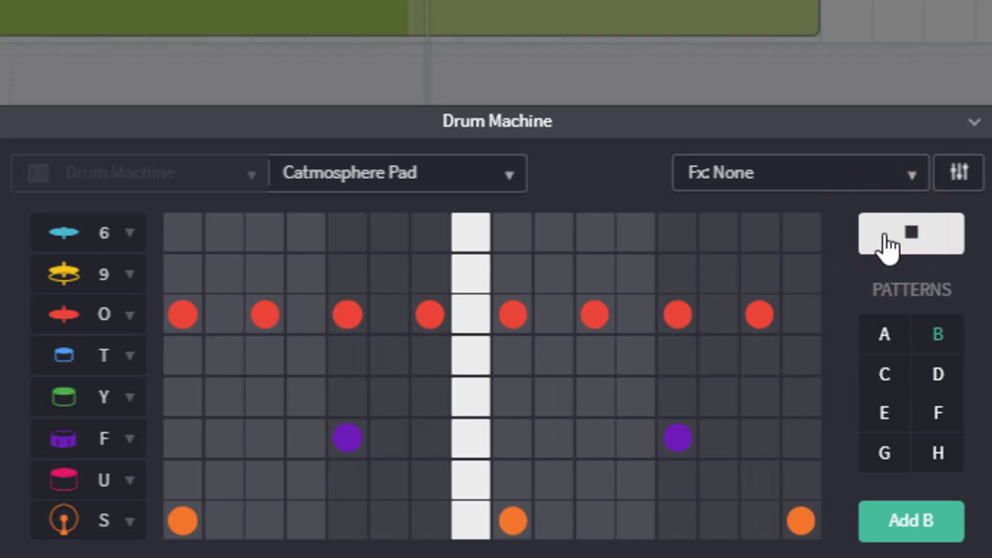
{"action": "left_click", "coordinate": [888, 247]}
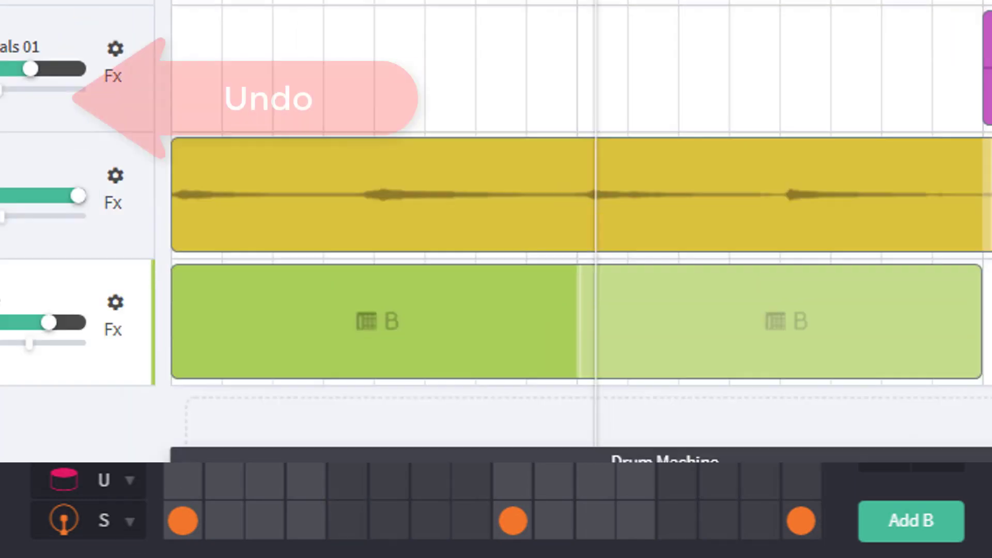
{"action": "left_click", "coordinate": [58, 104]}
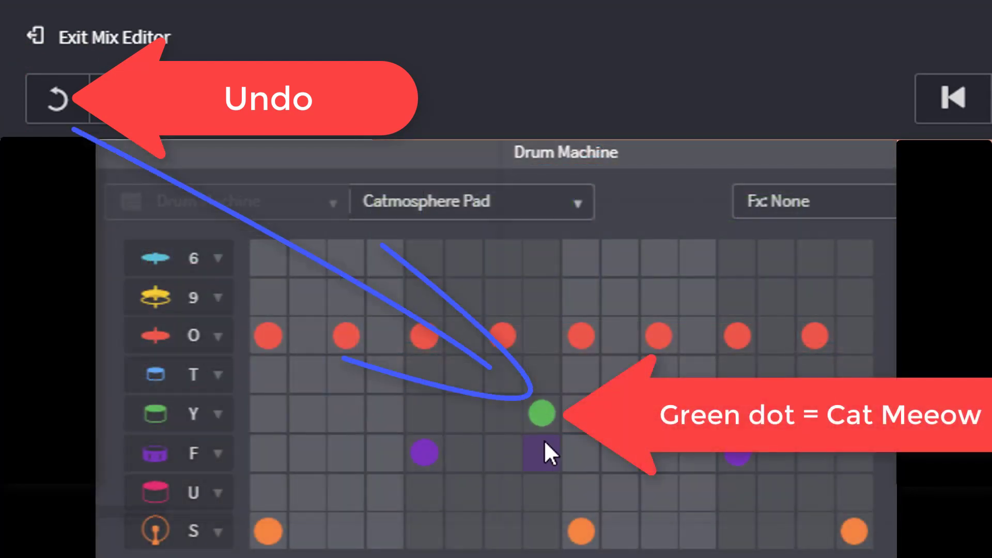
- Play the drum machine pattern with the restored hits, stop it, and redo the last undone pattern edit
{"action": "key", "text": "space"}
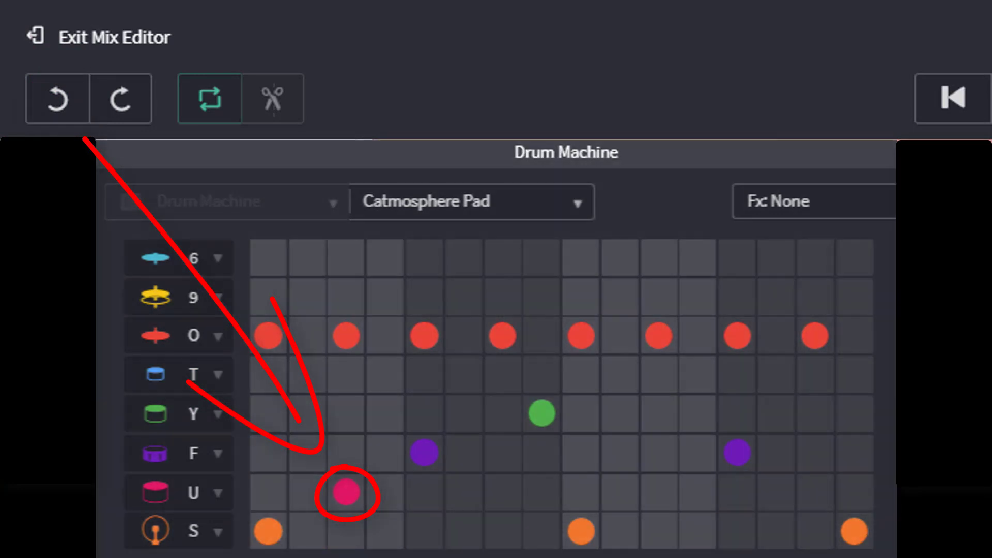
{"action": "key", "text": "space"}
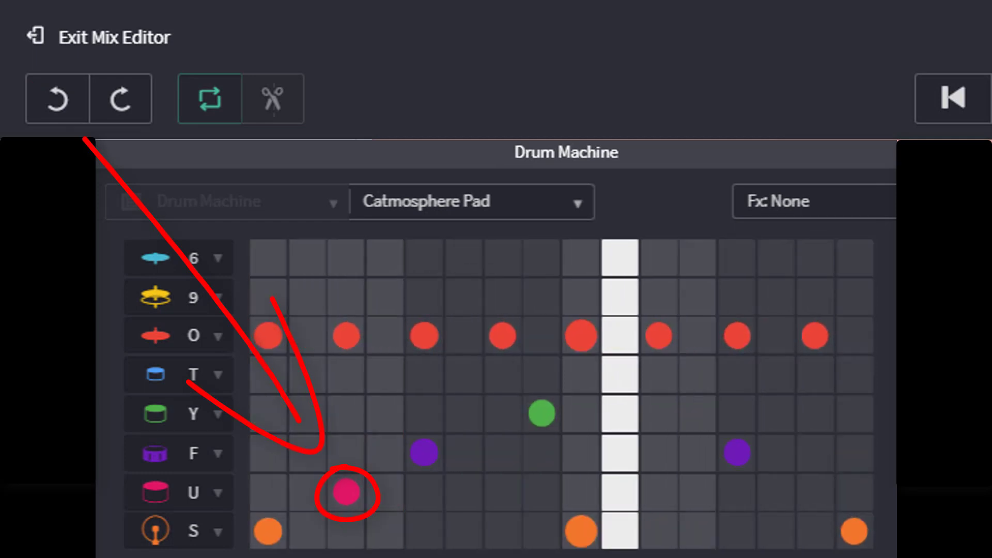
{"action": "key", "text": "space"}
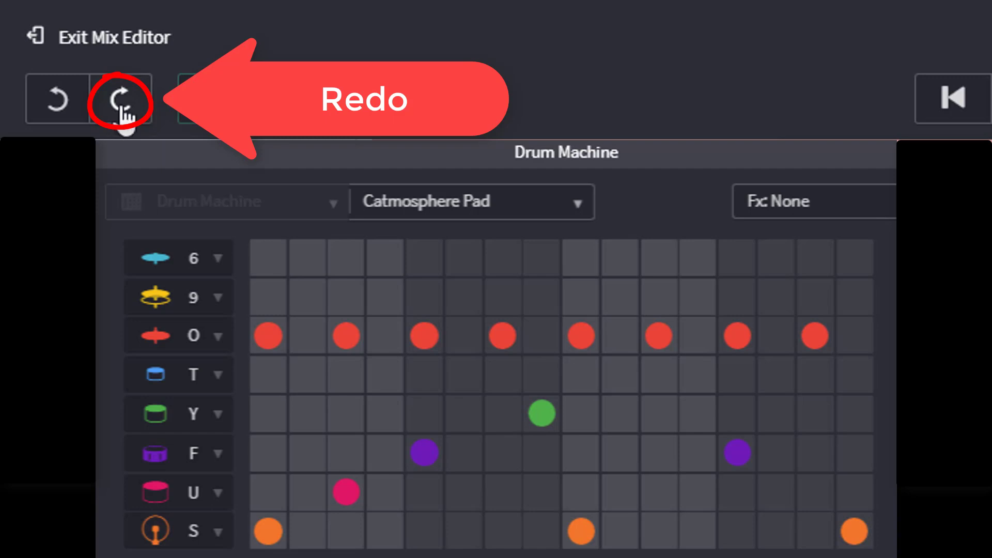
{"action": "left_click", "coordinate": [122, 103]}
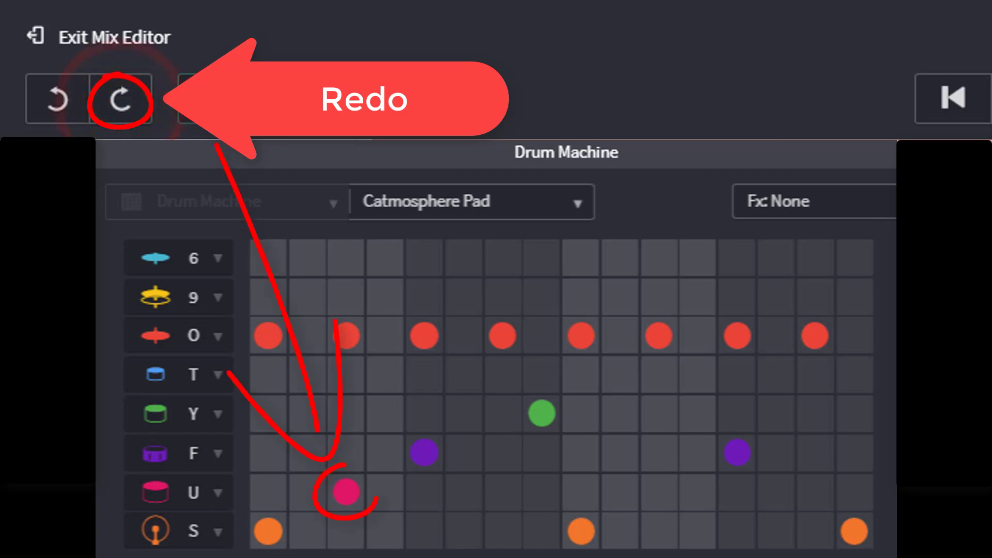